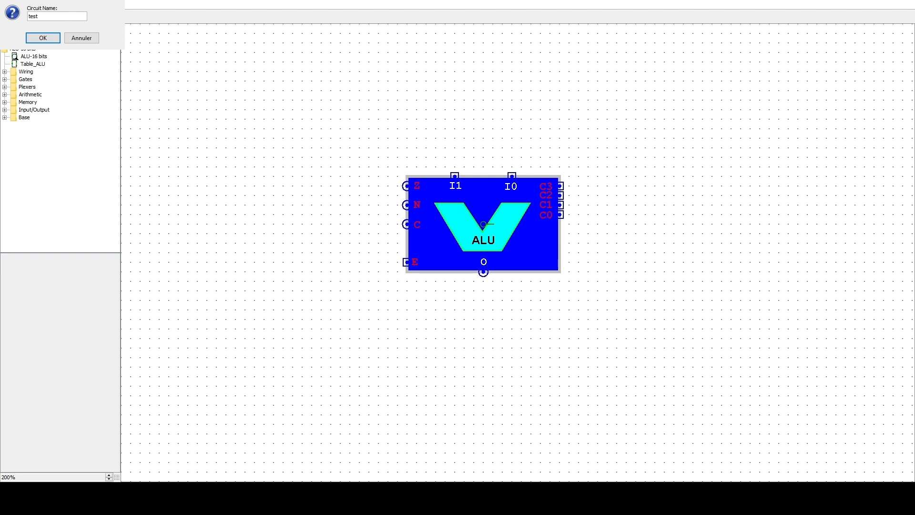
- Add a new circuit named test to the ALU project
left_click(33, 30)
right_click(16, 50)
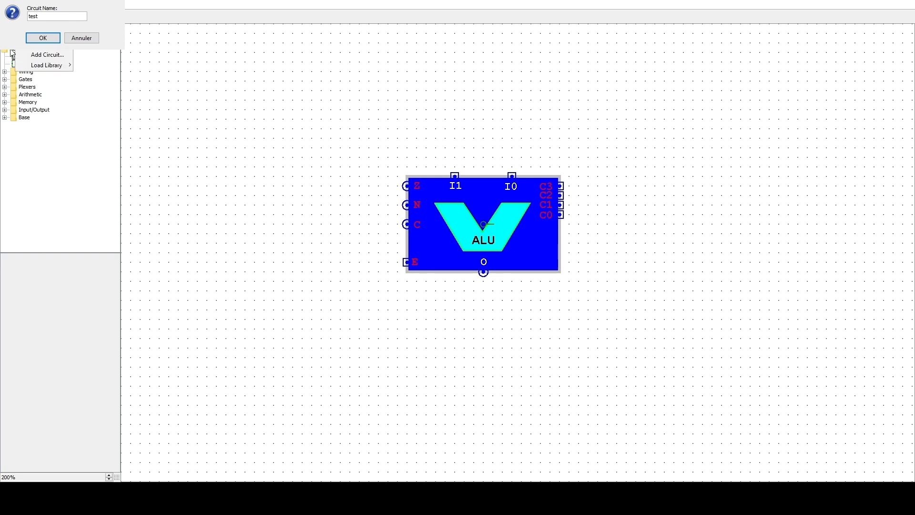
left_click(40, 59)
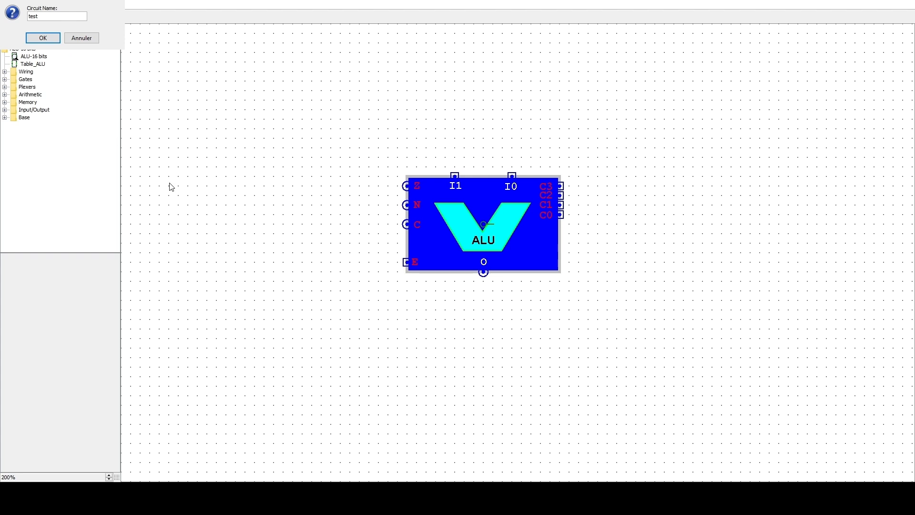
type("test")
key("Return")
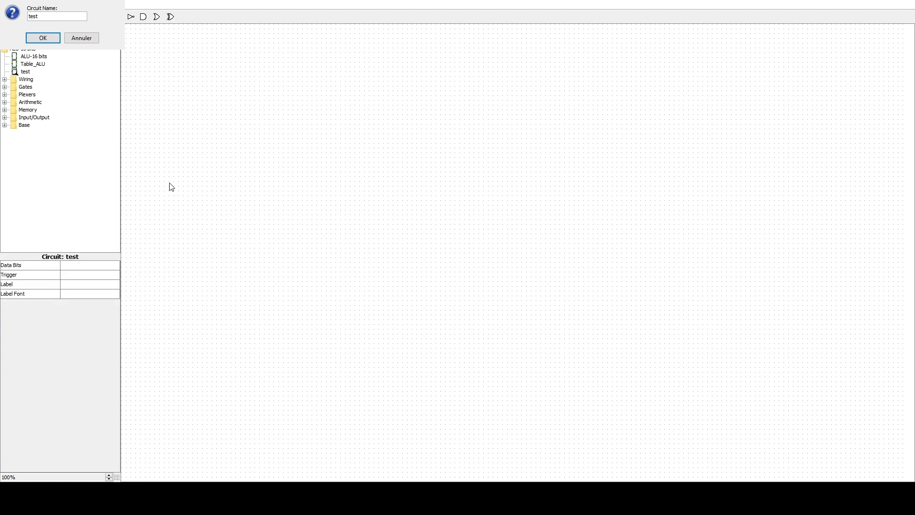
- Set the test circuit as the main circuit and move it to the first place in the circuit list
right_click(26, 73)
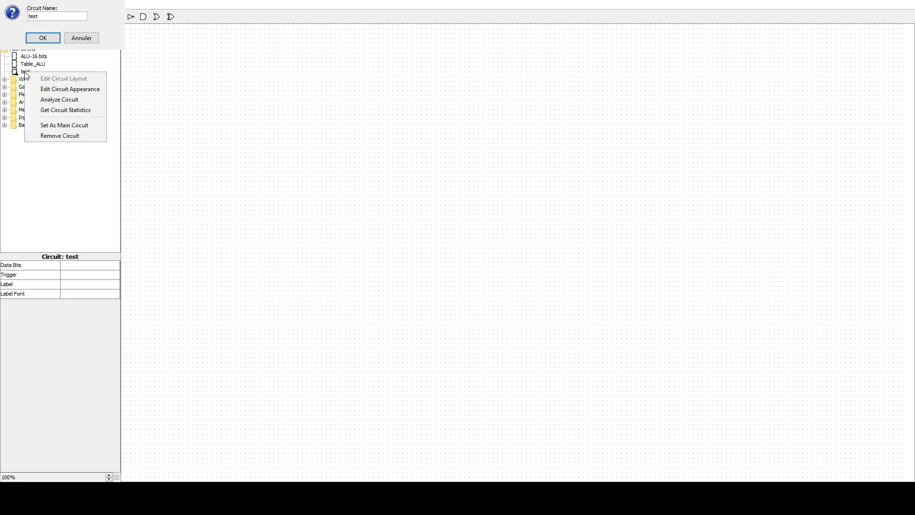
left_click(50, 127)
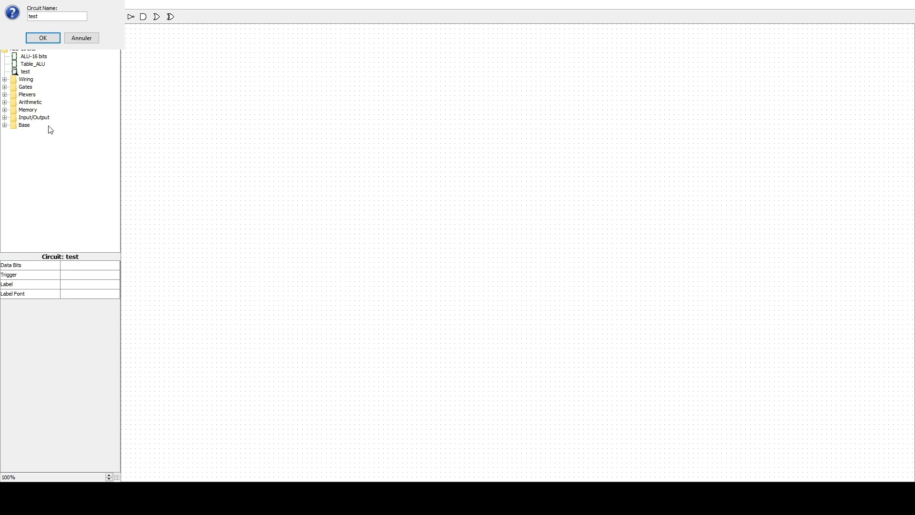
left_click(18, 72)
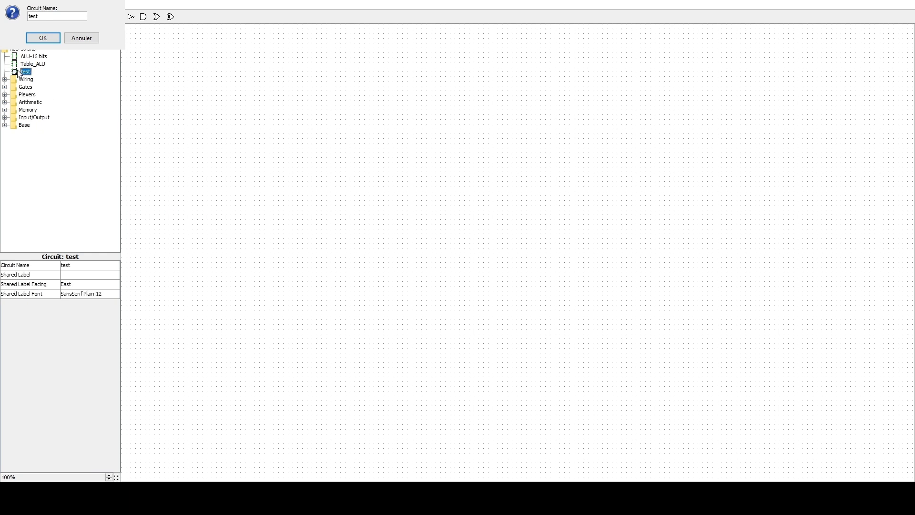
left_click(18, 39)
left_click(18, 39)
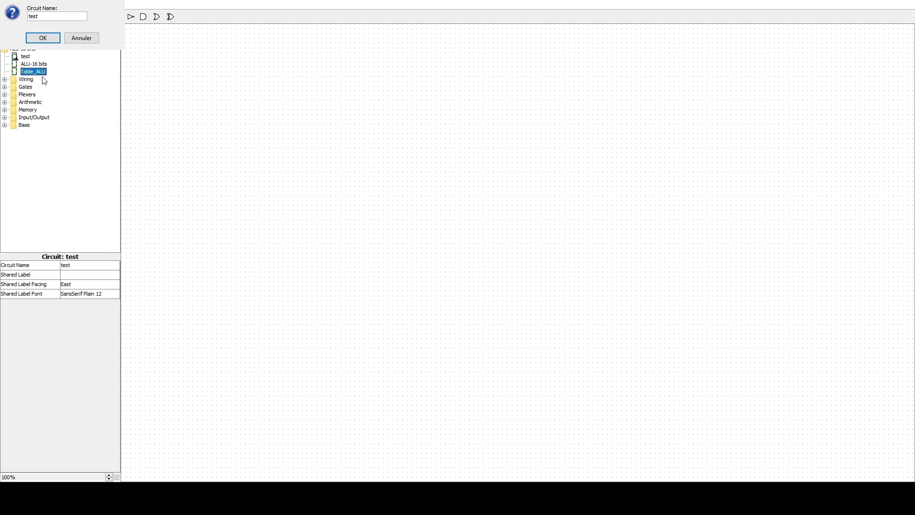
- Place an ALU-16 bits component in the test circuit and reposition it in the left half of the canvas at 200% zoom
left_click(25, 57)
left_click(28, 64)
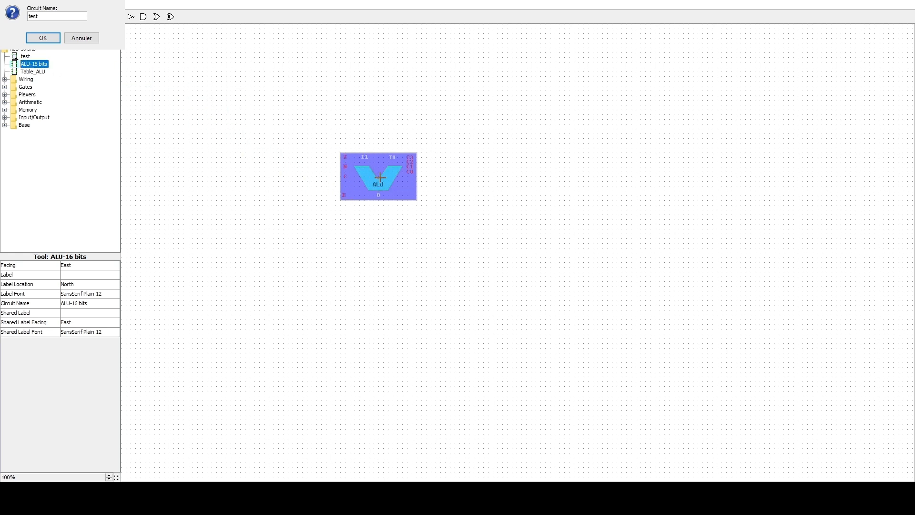
left_click(378, 173)
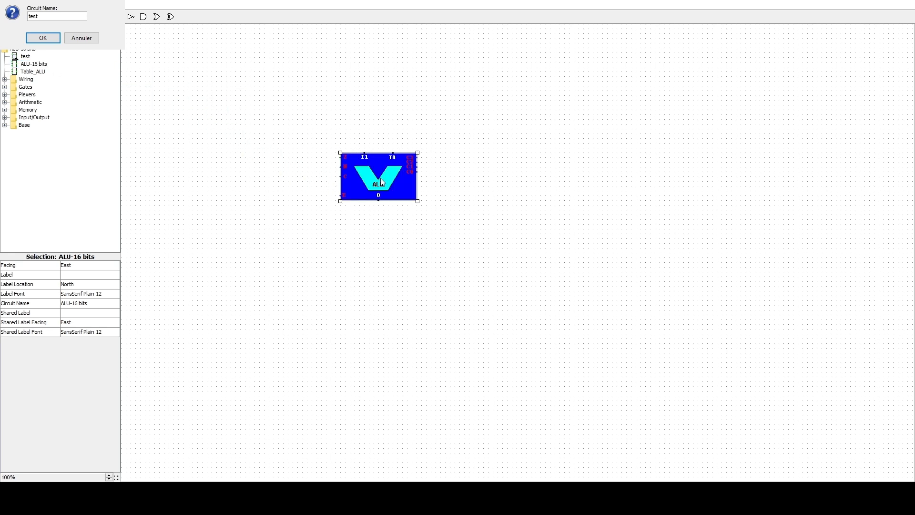
left_click(108, 475)
left_click(109, 476)
left_click(109, 475)
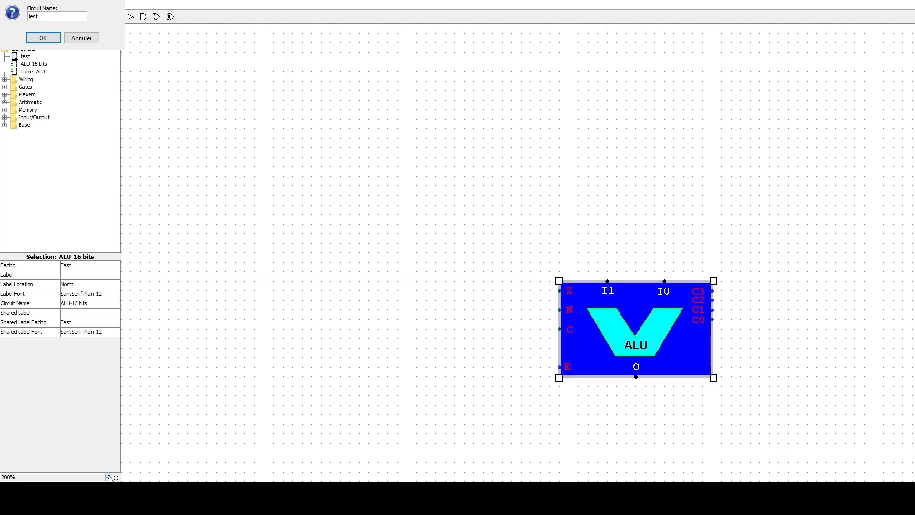
mouse_move(651, 336)
left_mouse_down()
mouse_move(327, 192)
mouse_move(394, 202)
mouse_move(368, 199)
mouse_move(368, 218)
mouse_move(356, 216)
left_mouse_up()
left_click(465, 213)
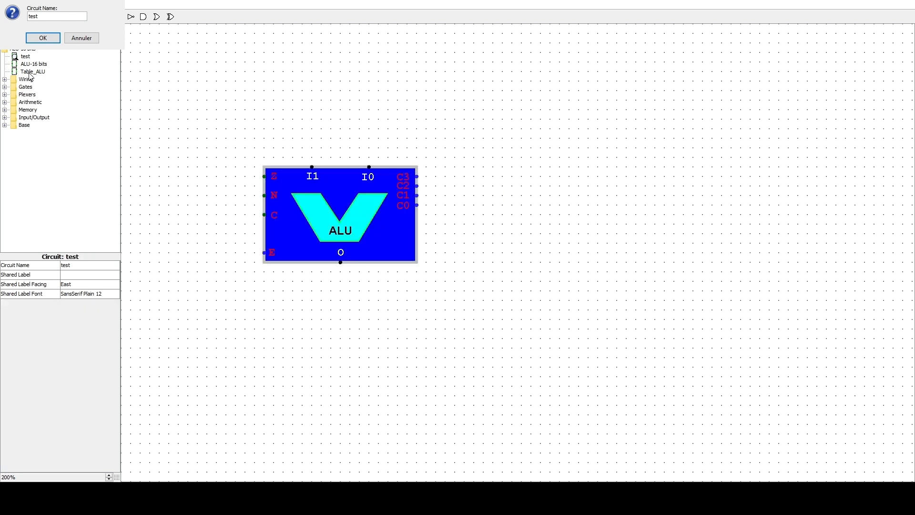
- Place the Table_ALU operation table in the free area to the right of the ALU
left_click(23, 73)
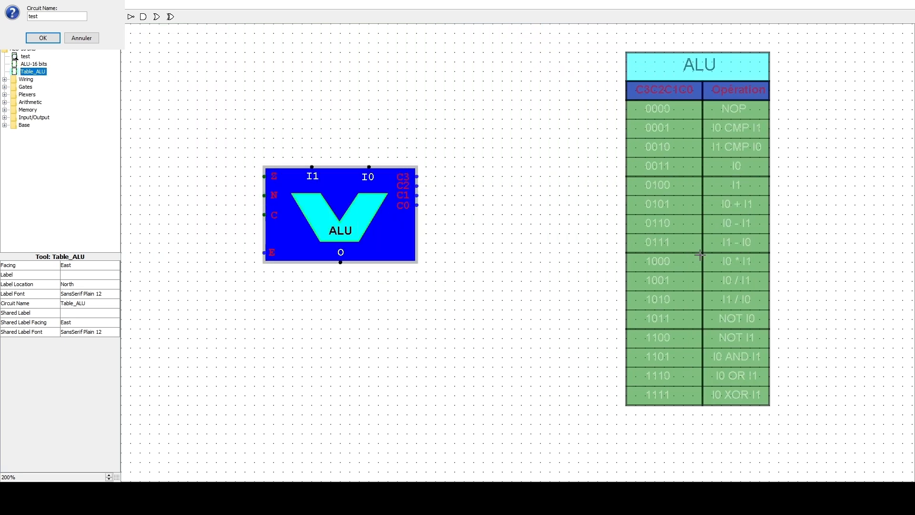
left_click(701, 256)
left_click(570, 140)
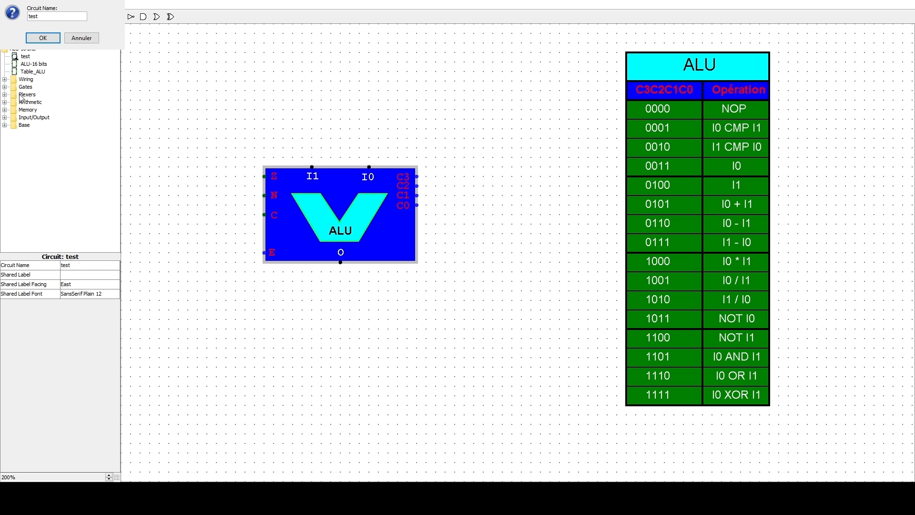
- Place a register above the ALU and wire its Q output to the ALU's I1 input
left_click(4, 110)
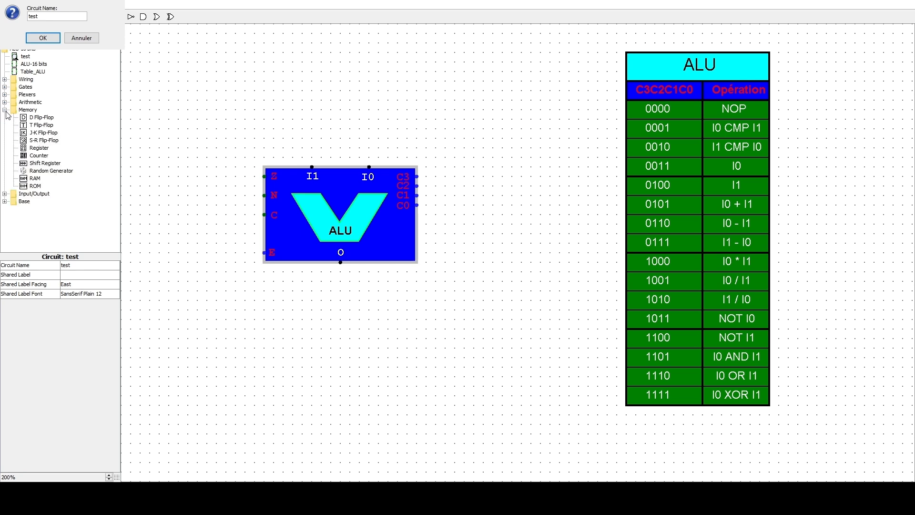
left_click(39, 148)
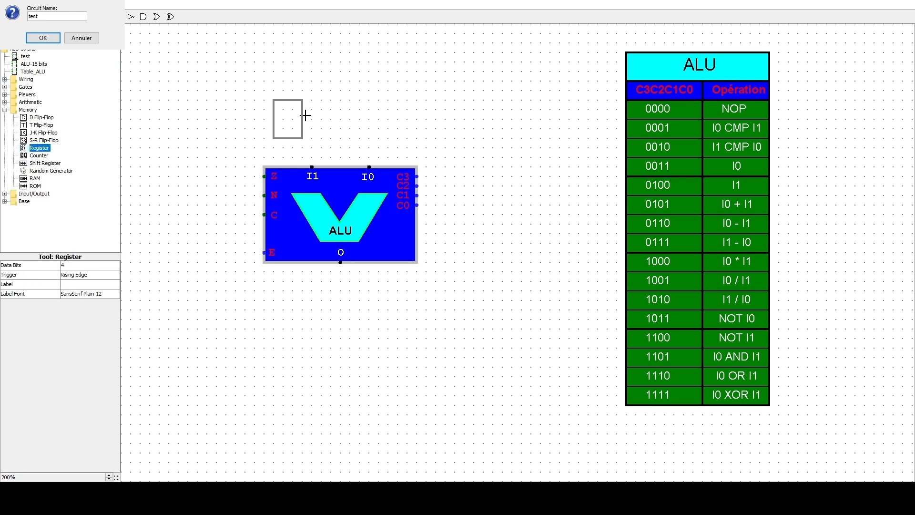
left_click(289, 112)
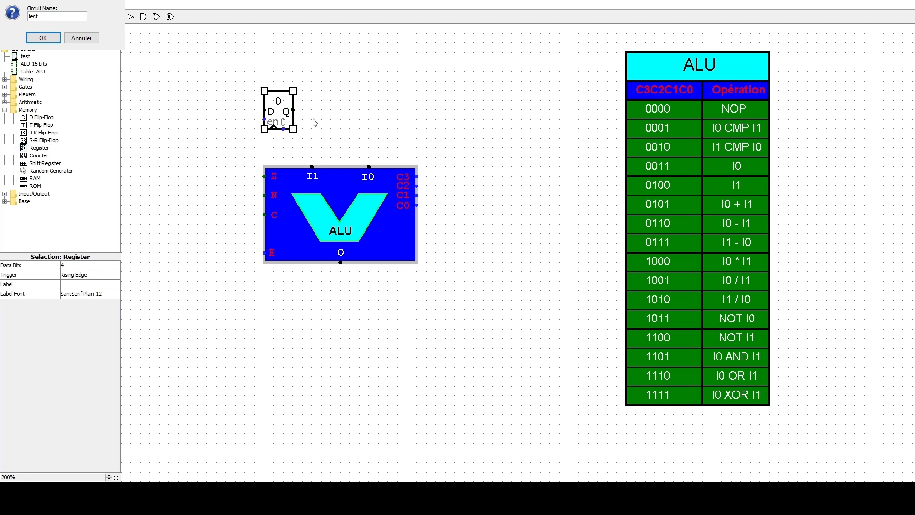
left_click_drag(294, 112, 313, 166)
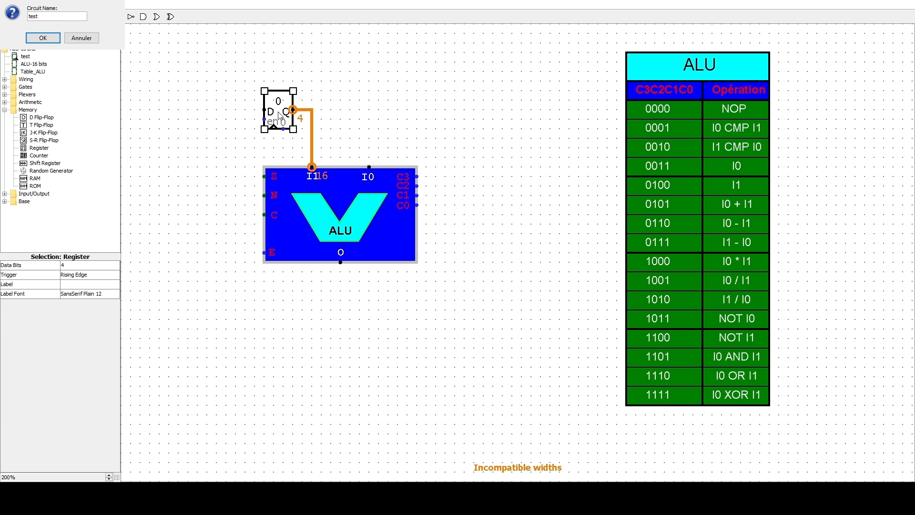
- Set the register's data bits to 16
left_click(71, 266)
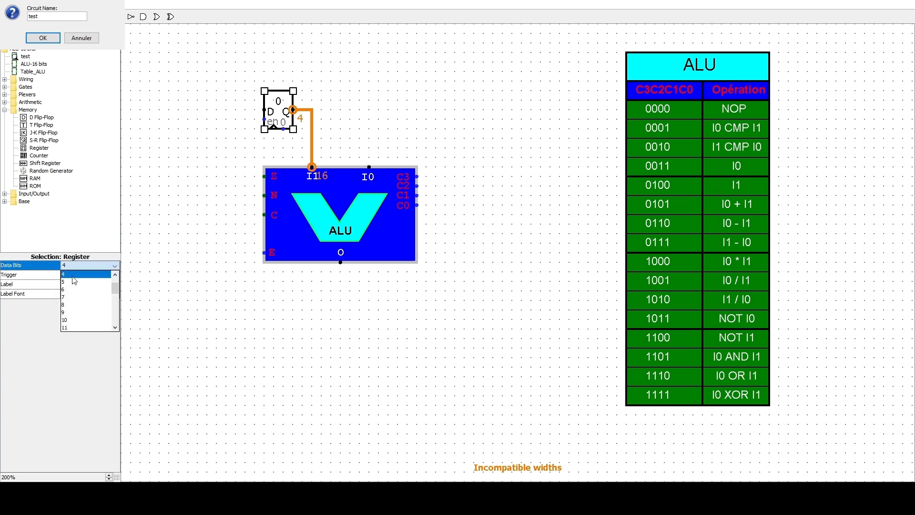
left_click(136, 328)
left_click(87, 275)
left_click(86, 283)
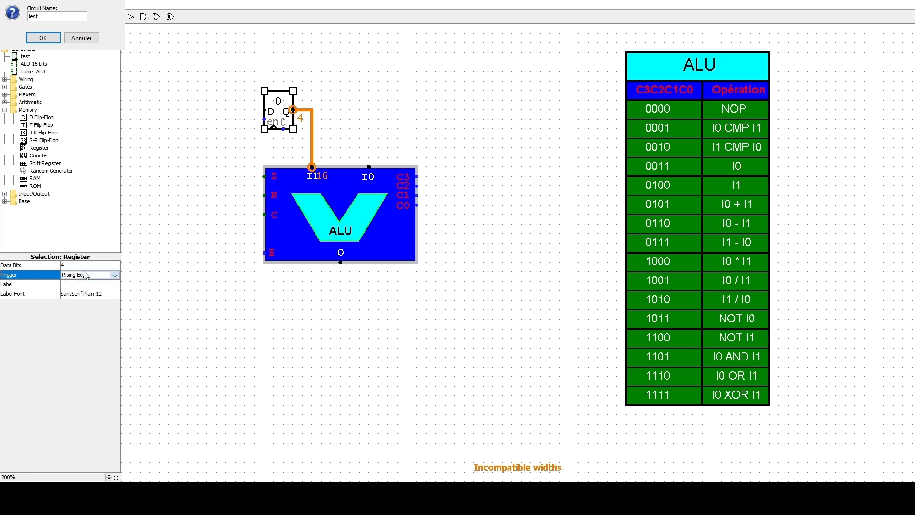
left_click(72, 267)
left_click(126, 302)
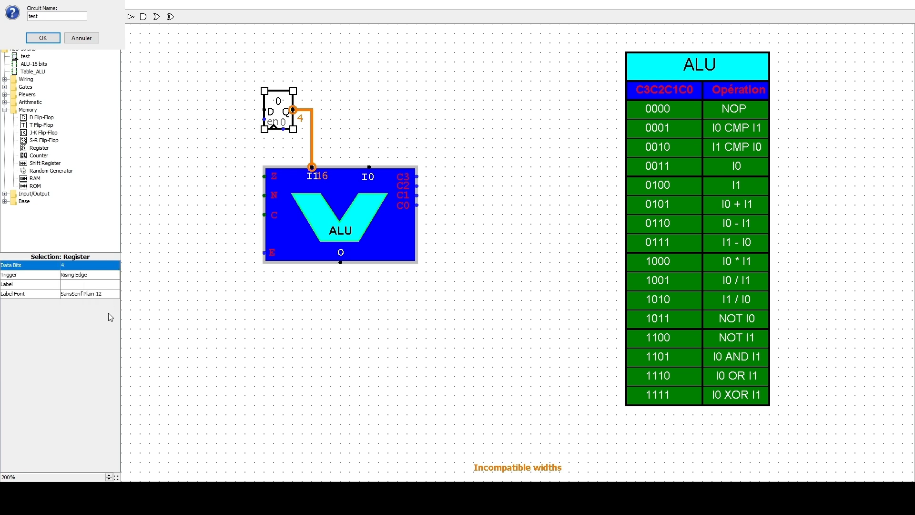
left_click(99, 266)
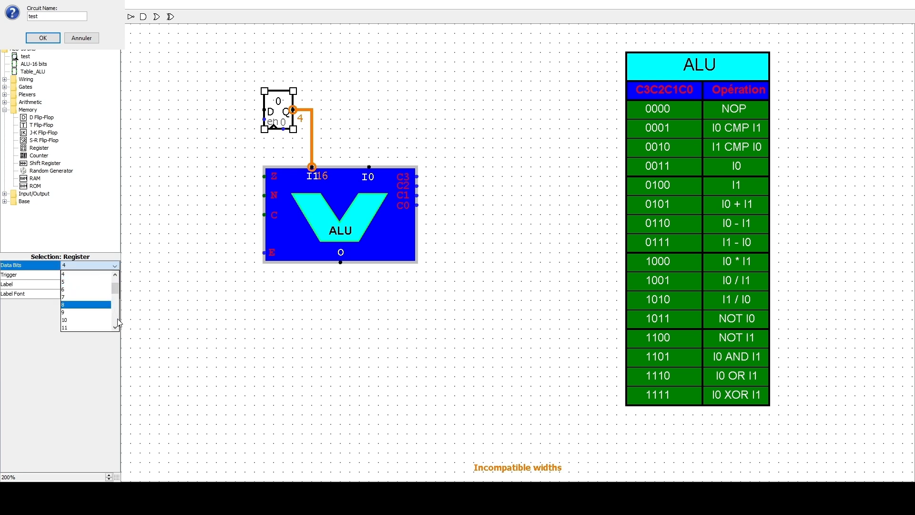
scroll(119, 323, "down", 2)
left_click(79, 318)
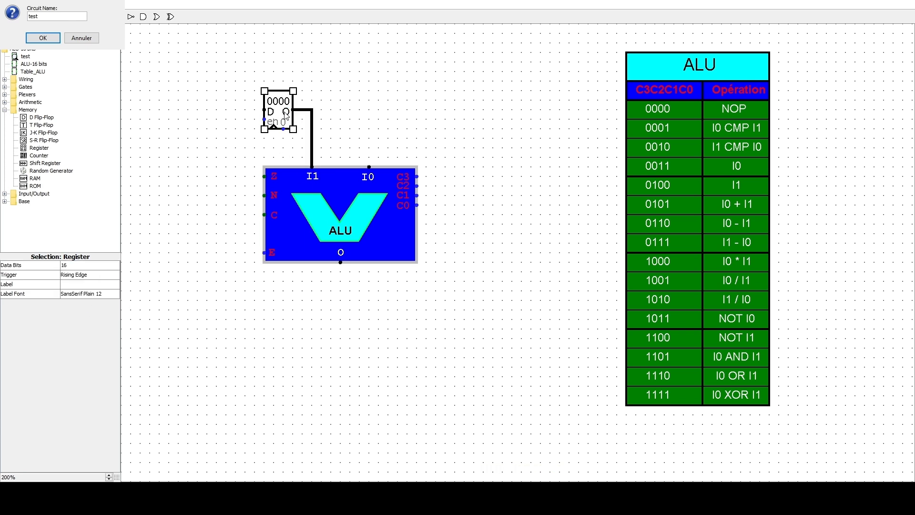
- Duplicate the register, wire the copy's Q output to the ALU's I0 input, and shift the first register slightly right
key("ctrl+d")
left_click_drag(279, 119, 369, 167)
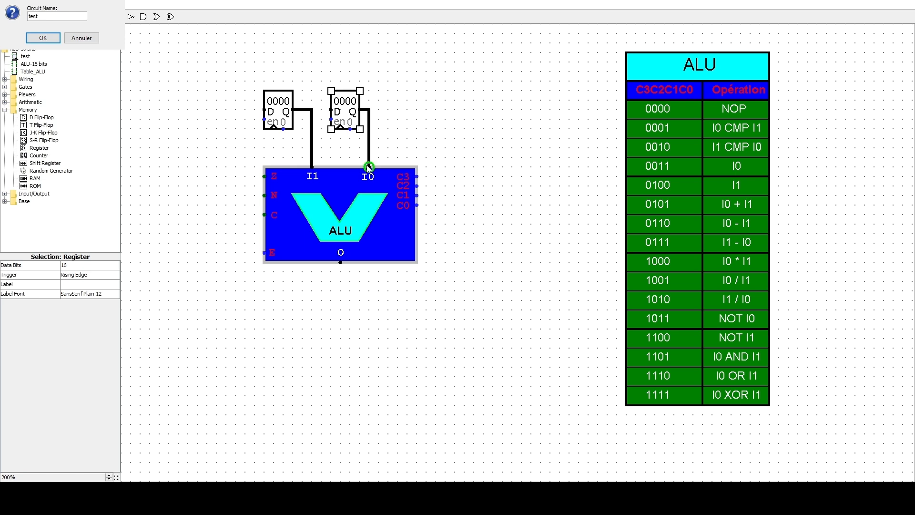
left_click_drag(281, 120, 288, 116)
left_click(454, 118)
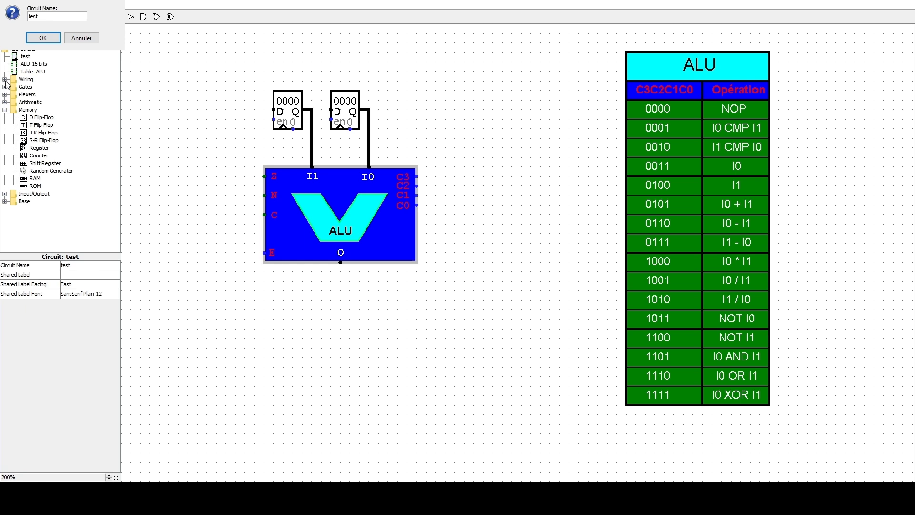
- Add a probe above the first register, wire it to the I1 line, and set its radix to Signed Decimal
left_click(5, 80)
left_click(36, 102)
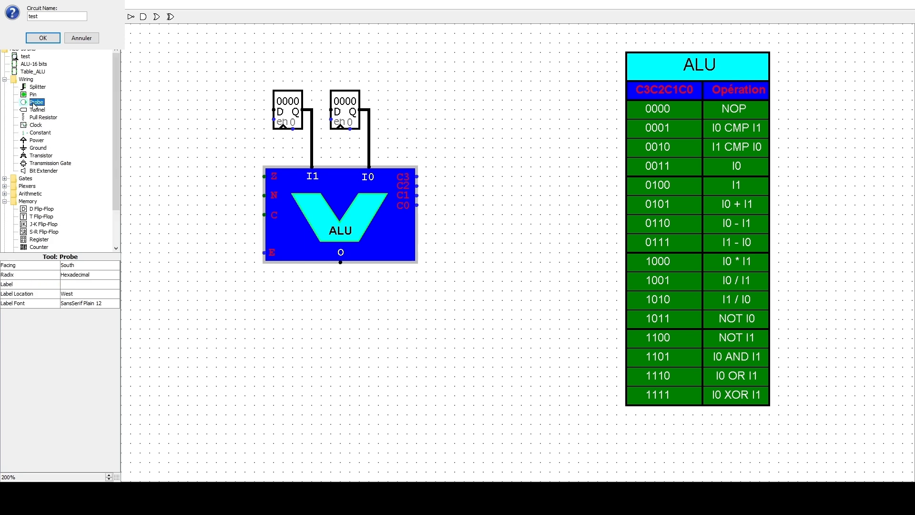
left_click(311, 43)
left_click_drag(312, 52, 312, 110)
left_click_drag(313, 45, 312, 61)
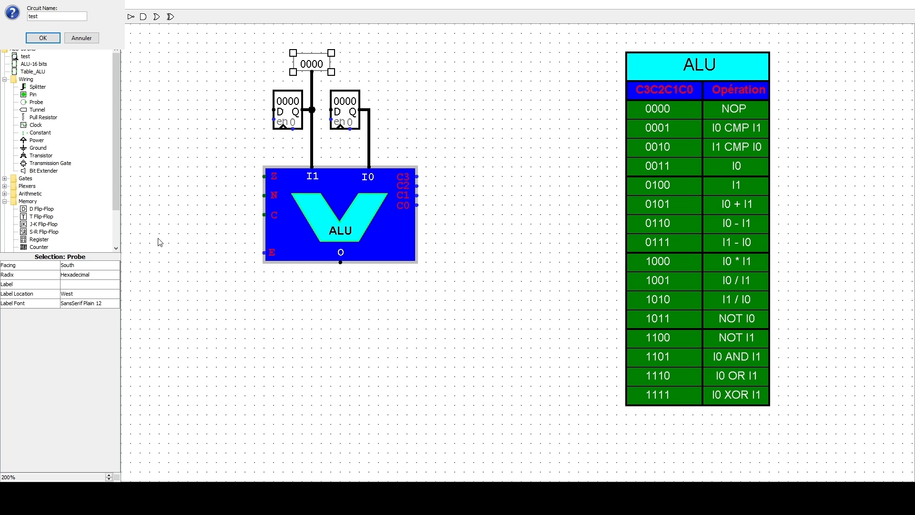
left_click(106, 277)
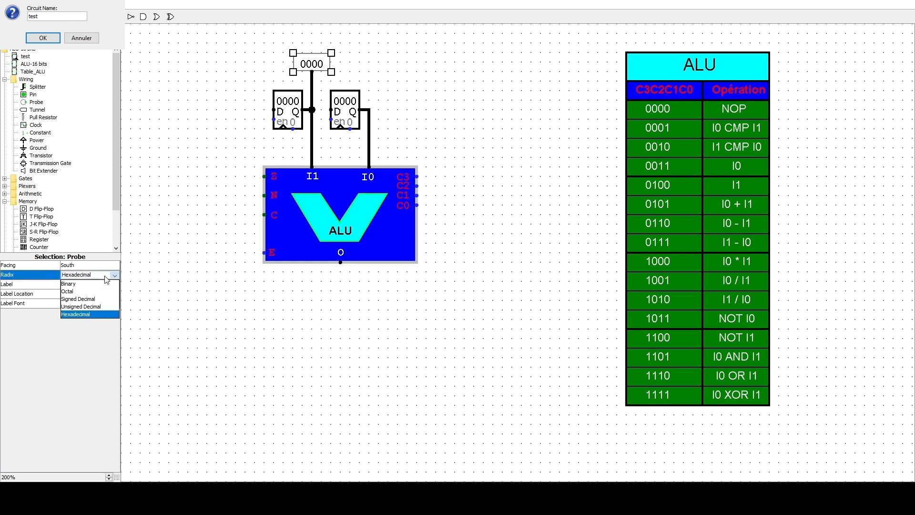
left_click(107, 299)
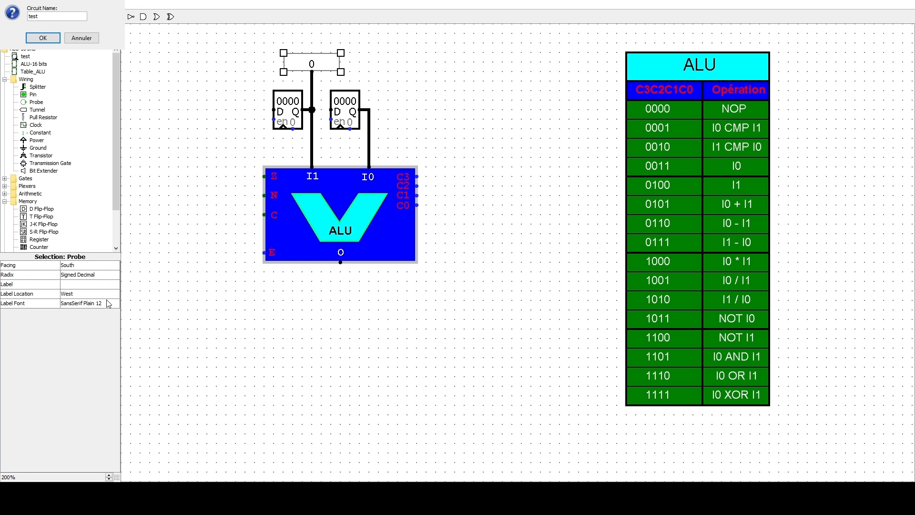
left_click(405, 68)
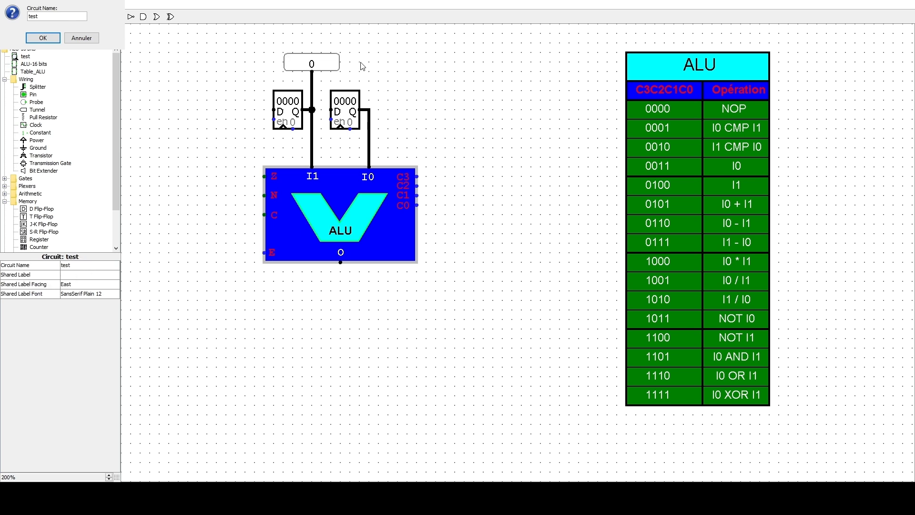
- Duplicate the signed decimal probe and connect the copy to the I0 line above the second register
left_click(328, 65)
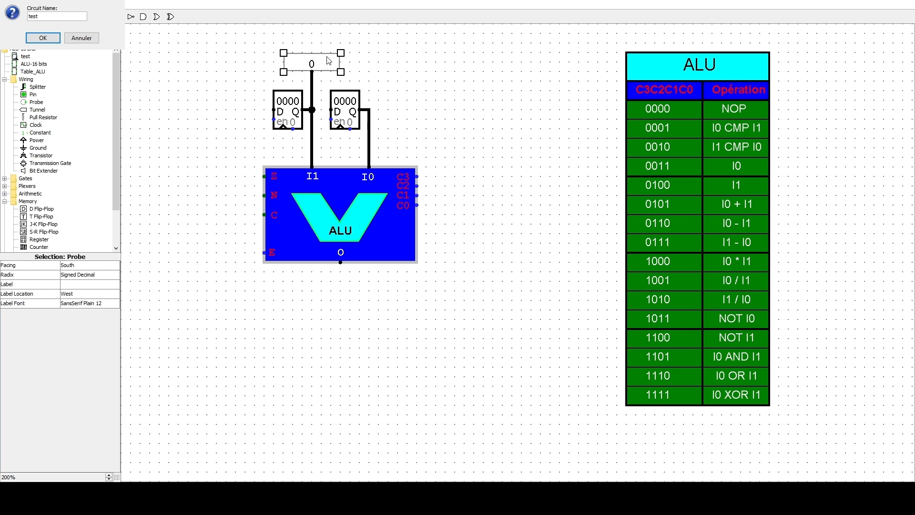
key("ctrl+d")
mouse_move(341, 75)
left_mouse_down()
mouse_move(398, 72)
mouse_move(390, 62)
mouse_move(370, 111)
left_mouse_up()
left_click(405, 119)
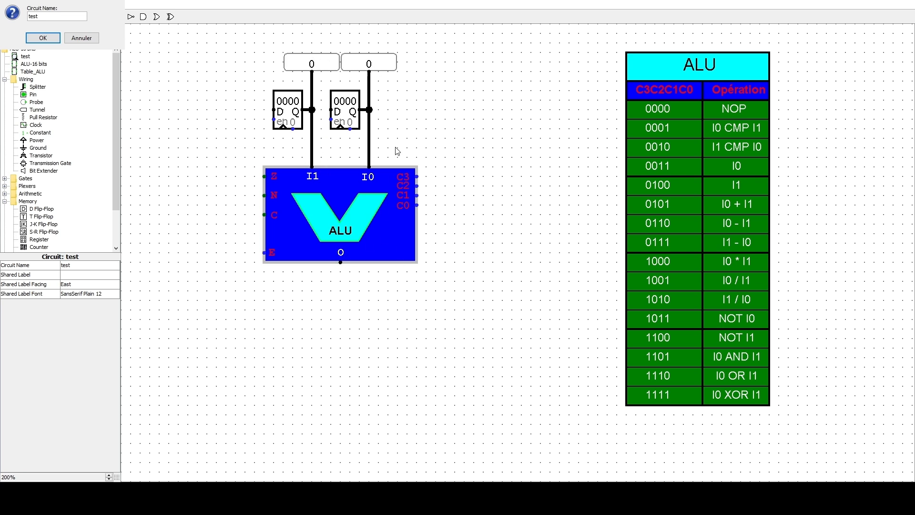
- Place another copy of the probe below the ALU's O output and set its facing to North
left_click(383, 68)
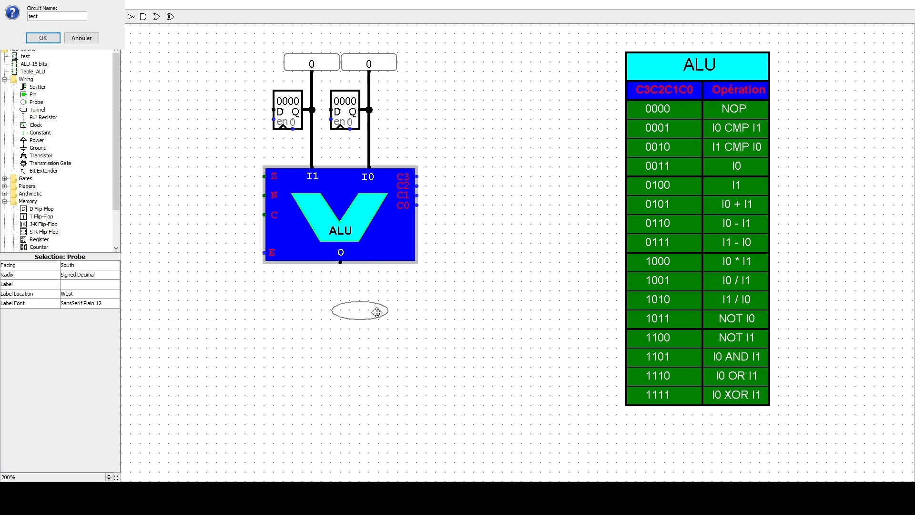
left_click(358, 310)
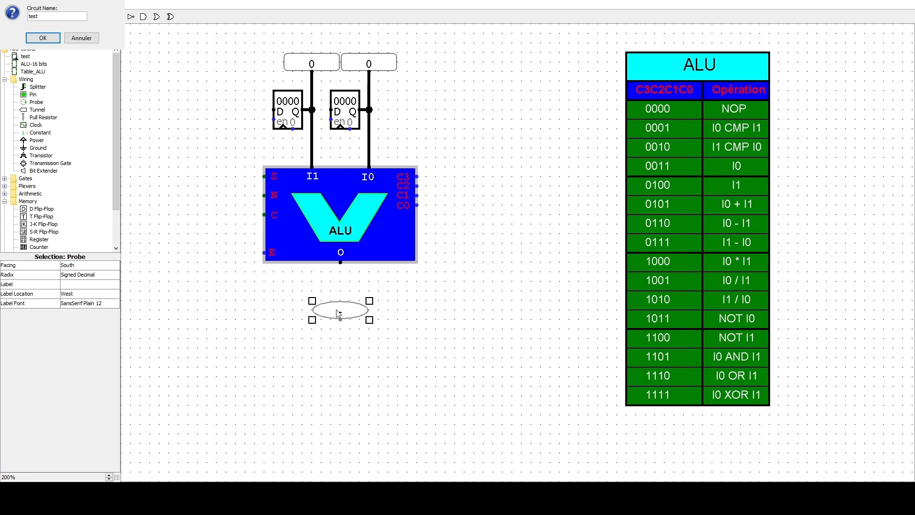
left_click(95, 266)
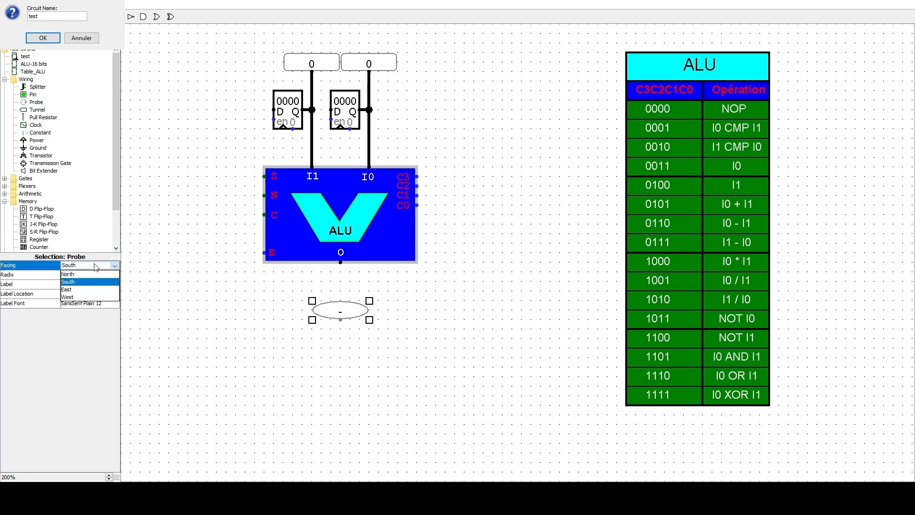
left_click(72, 275)
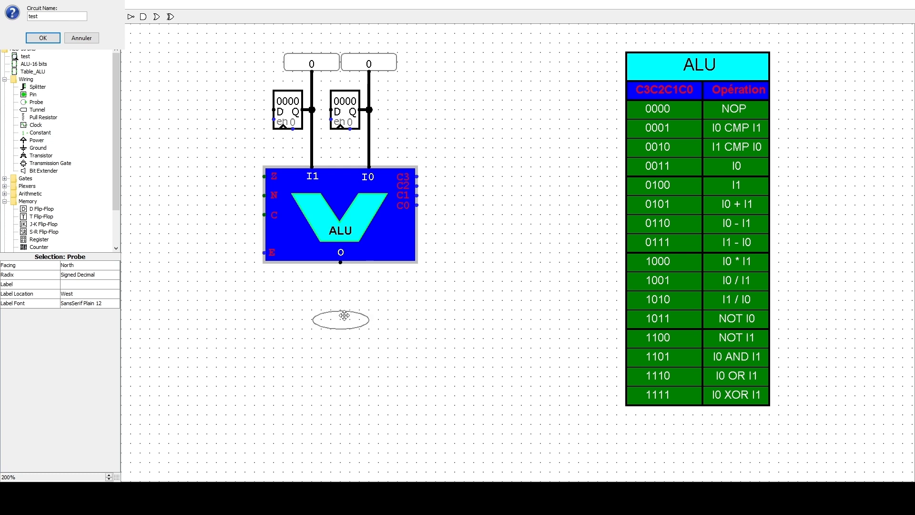
- Wire the probe below the ALU to its O output
left_click_drag(344, 315, 341, 263)
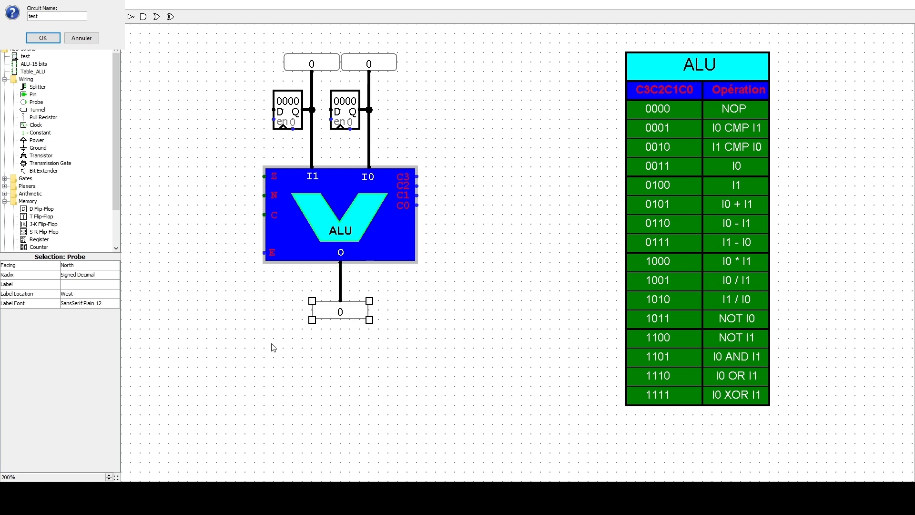
left_click(353, 377)
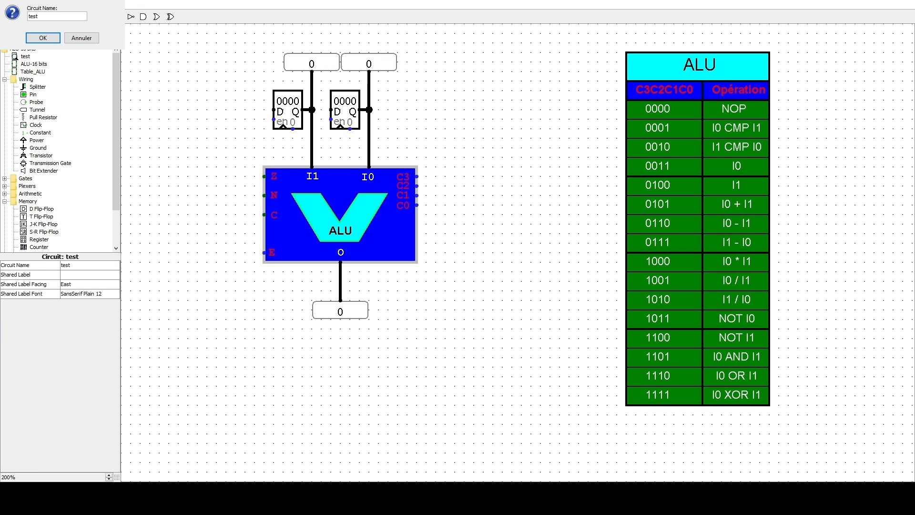
- Add an output pin beside the ALU, set its facing to East, and wire it to the Z output
left_click(105, 17)
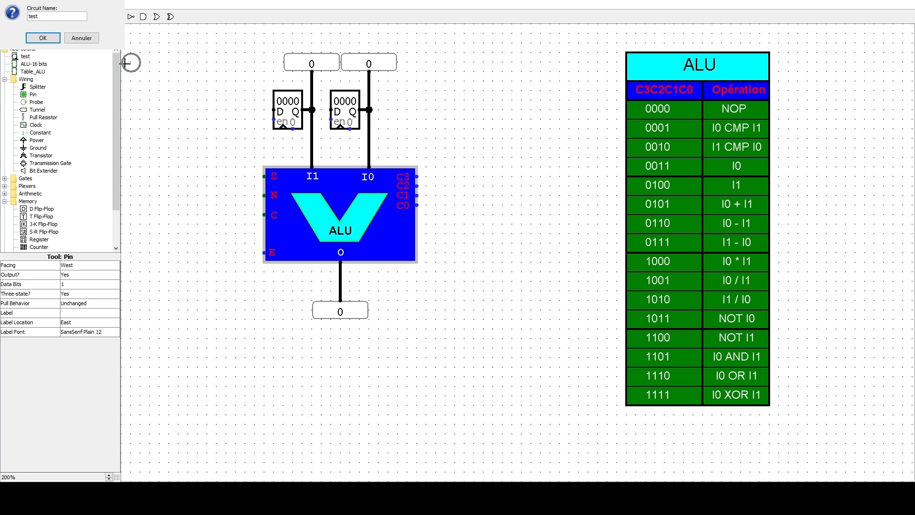
left_click(217, 176)
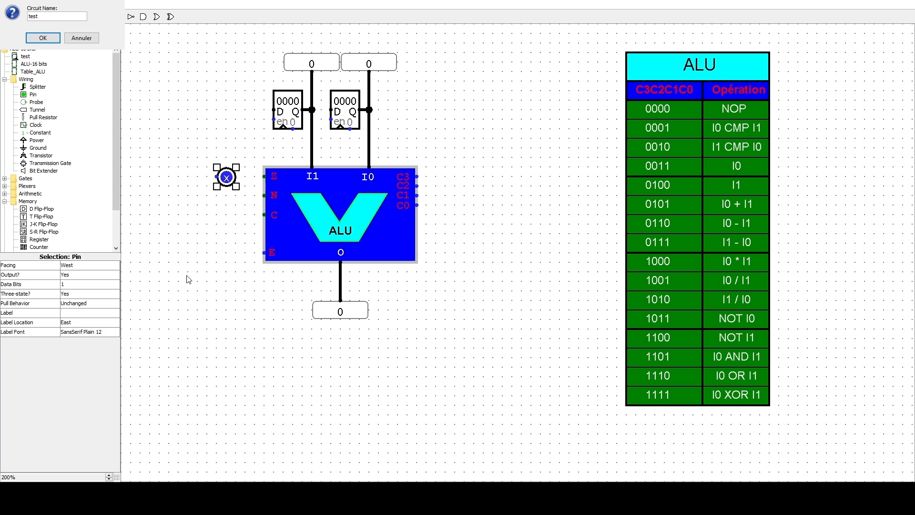
left_click(69, 265)
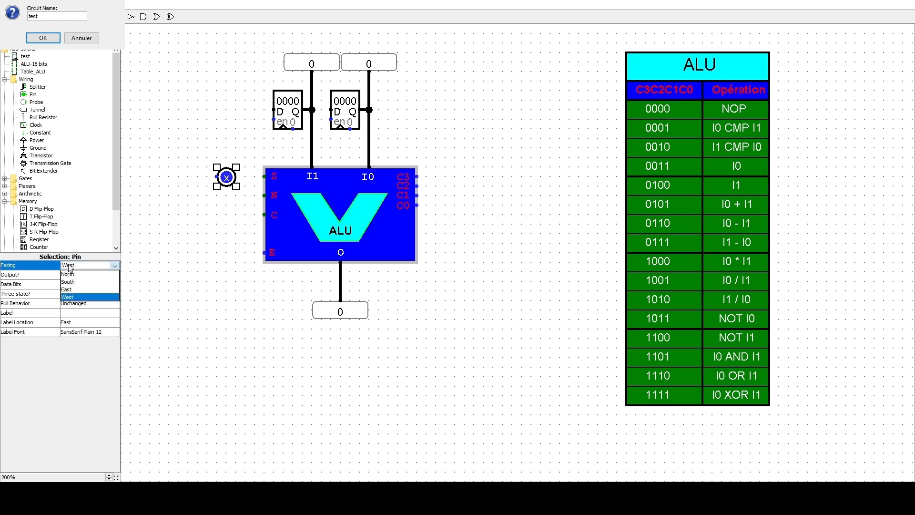
left_click(72, 290)
left_click_drag(217, 177, 264, 176)
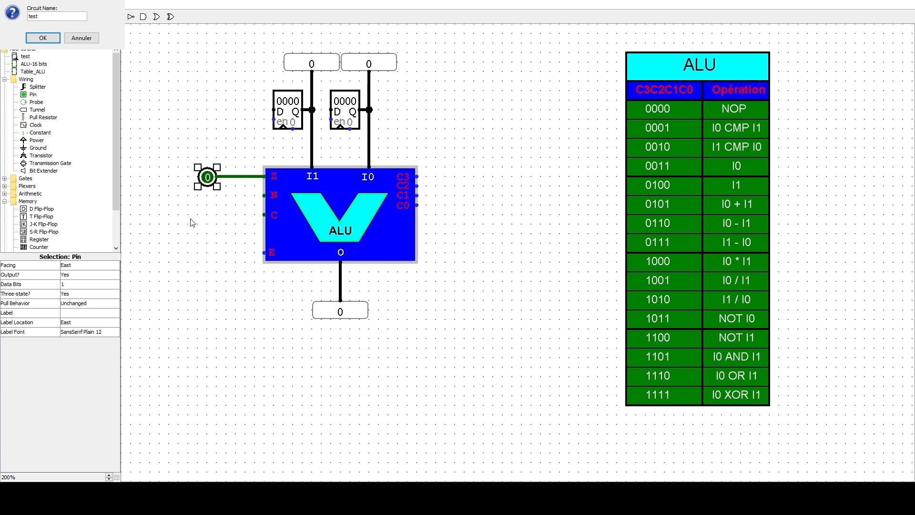
- Duplicate the output pin twice and wire the copies to the ALU's N and C outputs
key("ctrl+d")
left_click_drag(212, 189, 264, 195)
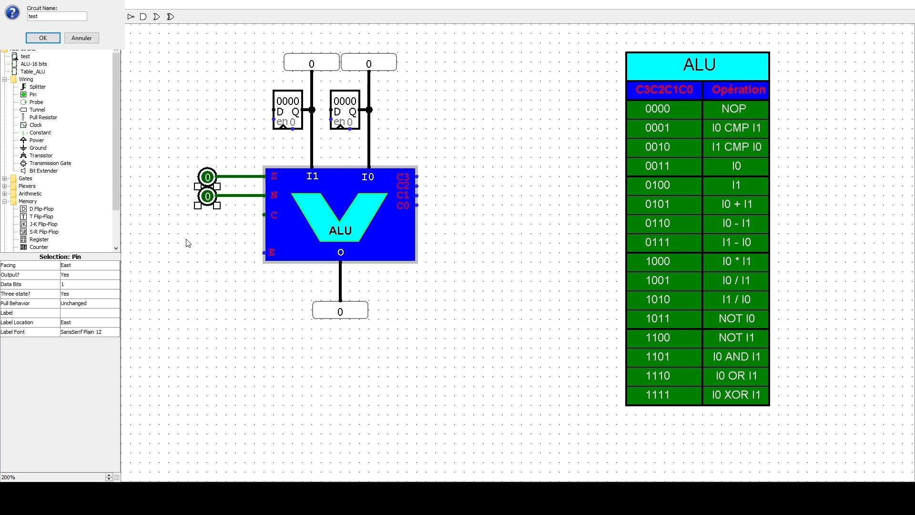
key("ctrl+d")
left_click_drag(221, 208, 213, 216)
left_click_drag(253, 220, 264, 216)
left_click(204, 283)
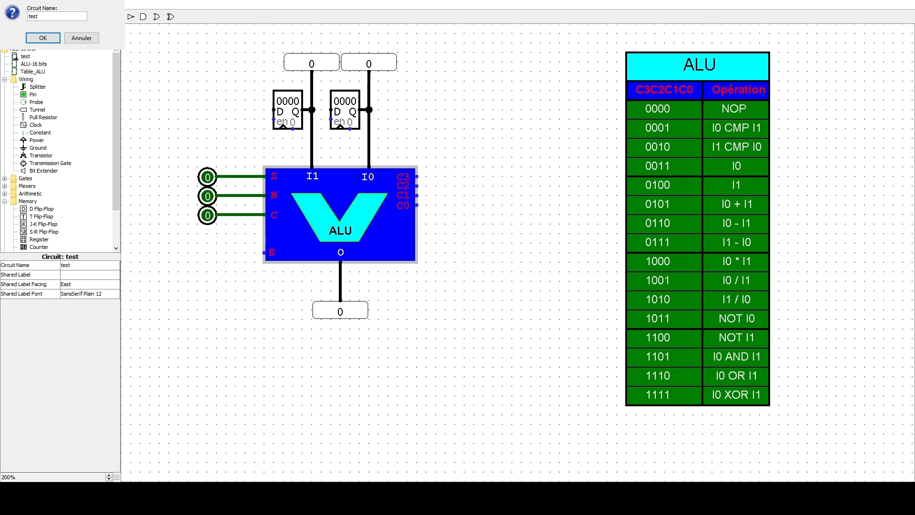
left_click(33, 94)
left_click(215, 253)
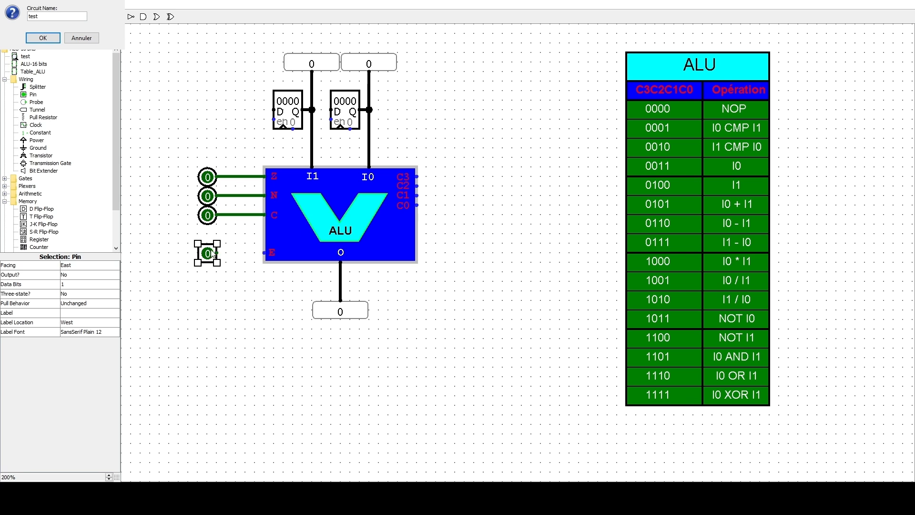
key("Delete")
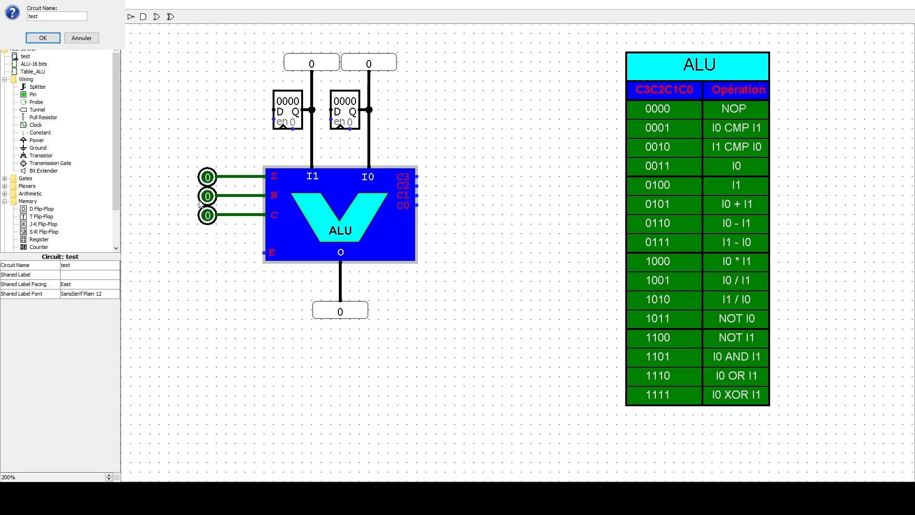
- Place a clock below the three output pins and wire it to the ALU's E input
left_click(36, 124)
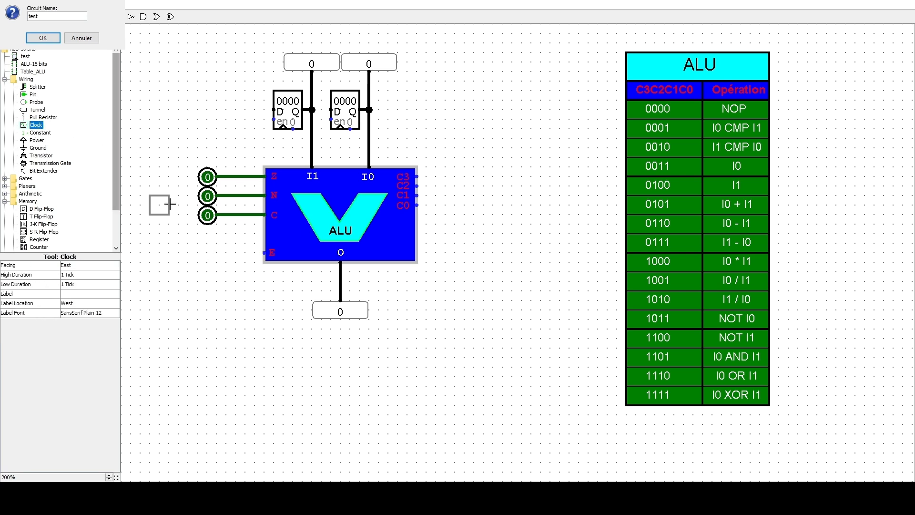
left_click(217, 253)
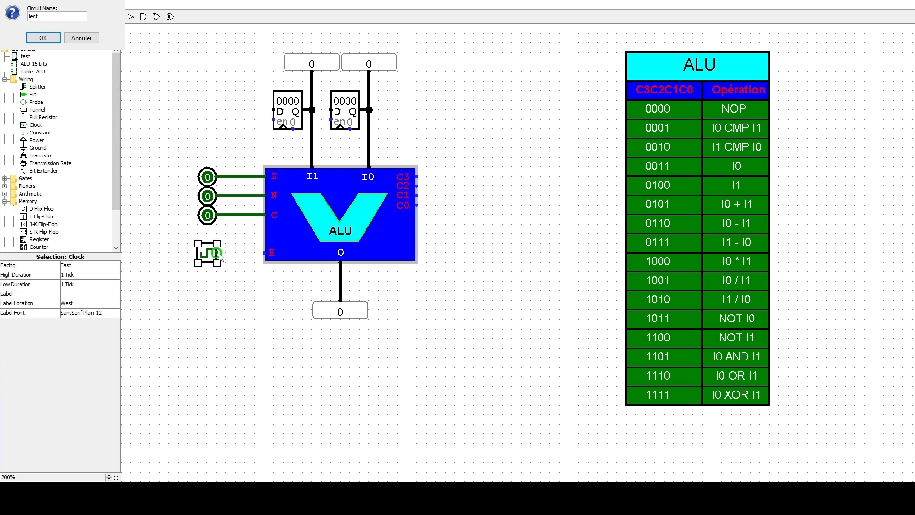
left_click_drag(219, 255, 265, 252)
- Add an input pin on the ALU's control side with 4 data bits and its facing set to West
left_click(33, 94)
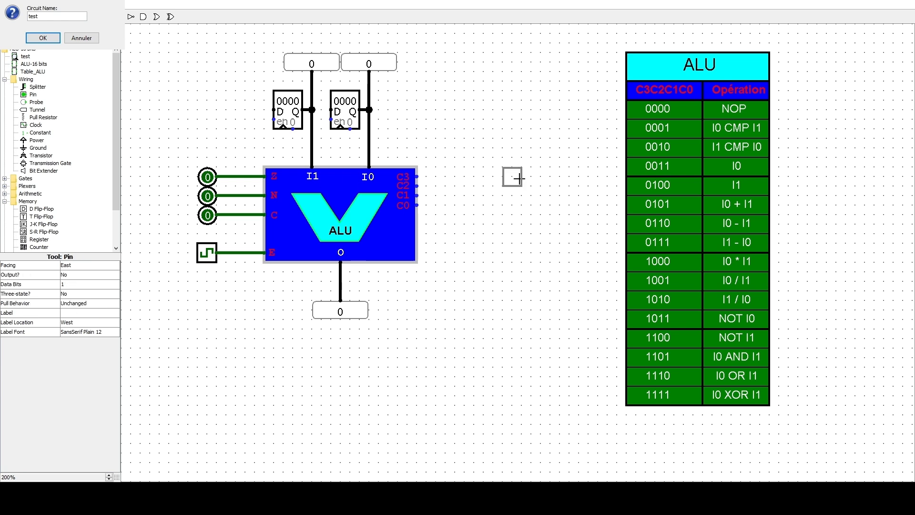
left_click(521, 178)
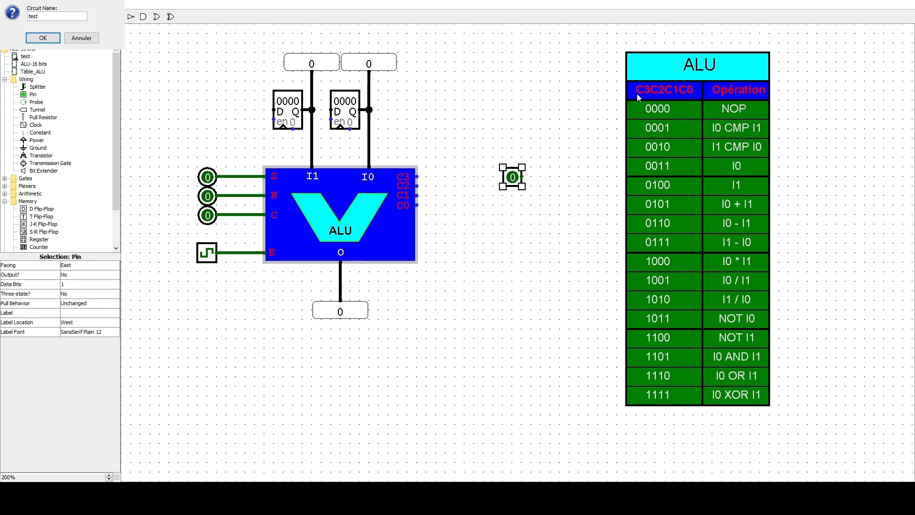
left_click(86, 284)
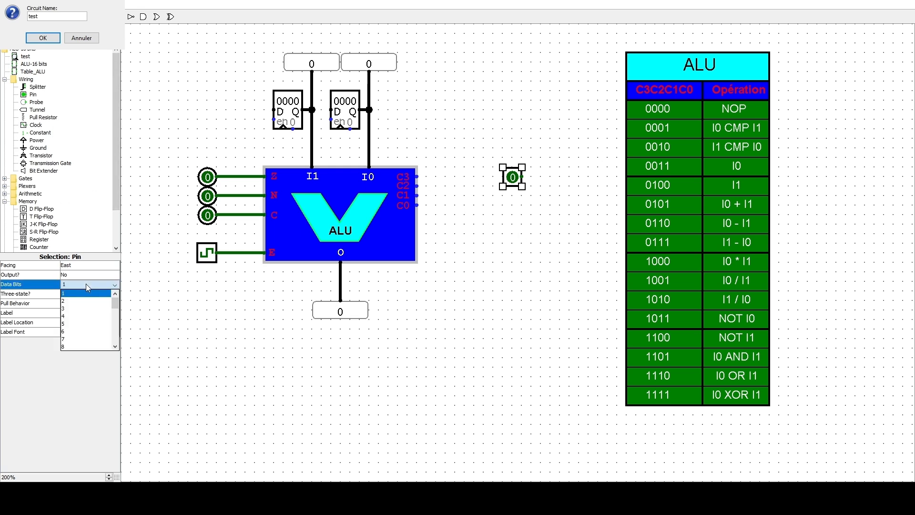
left_click(75, 316)
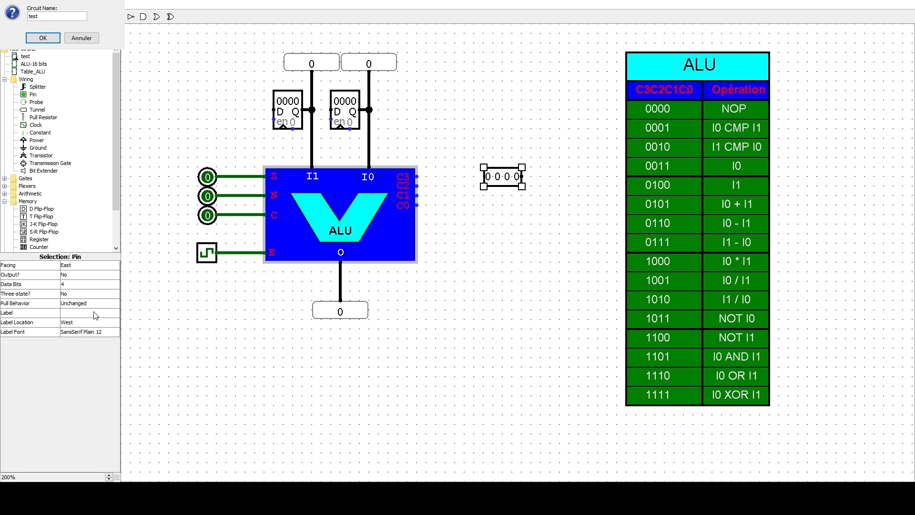
left_click(98, 265)
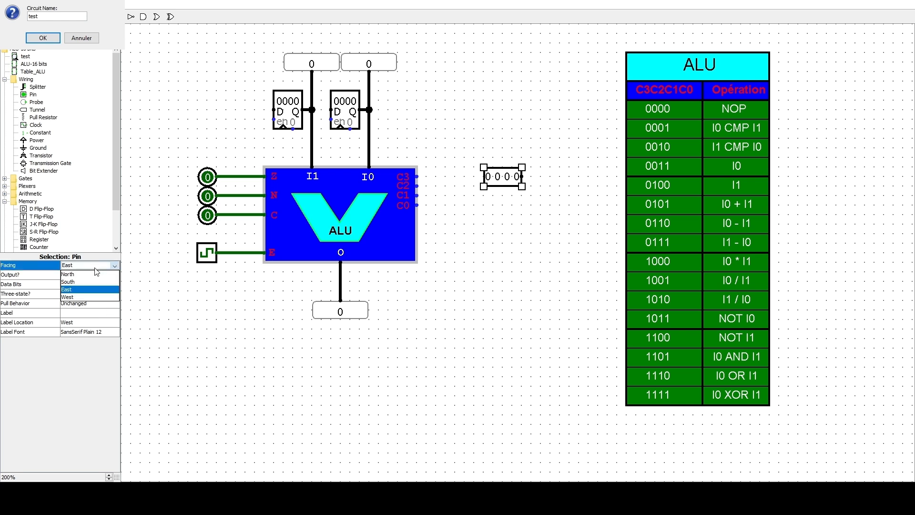
left_click(84, 302)
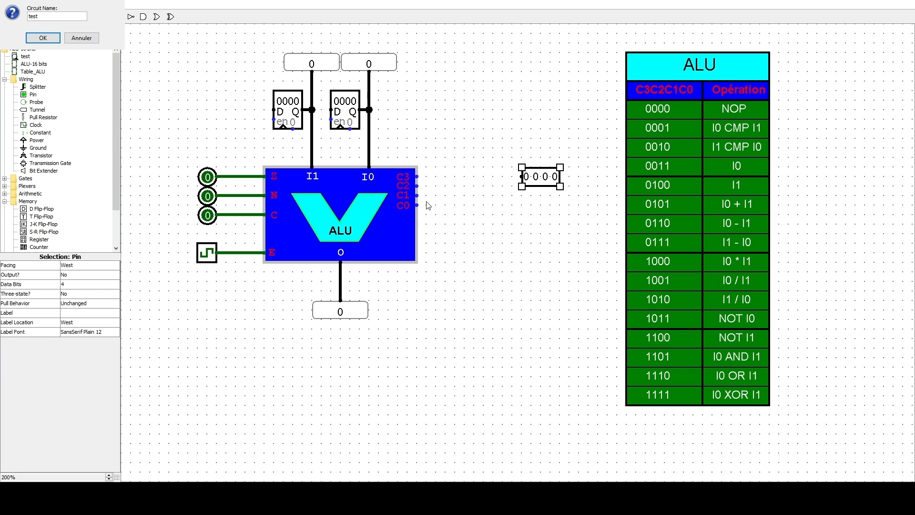
- Place a splitter with fan out 4, bit width 4 and West facing, aligned with the ALU's C3 to C0 inputs
left_click(36, 87)
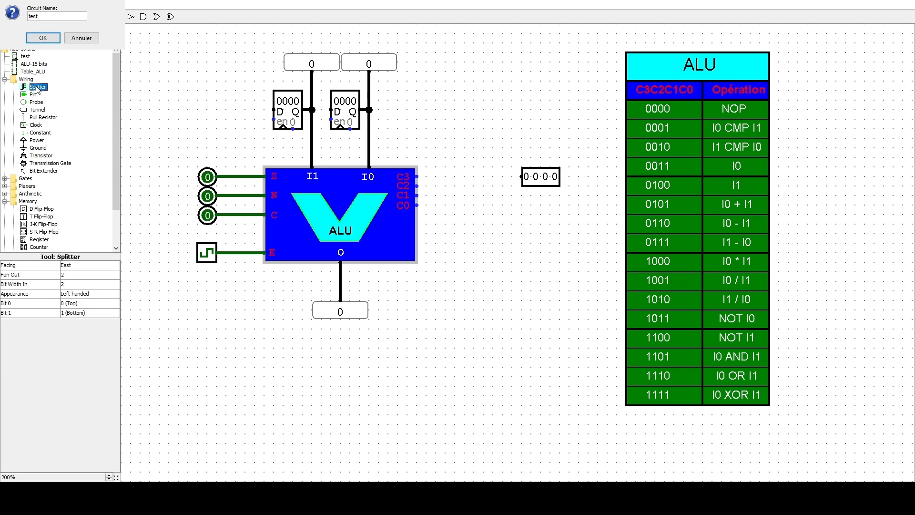
left_click(455, 187)
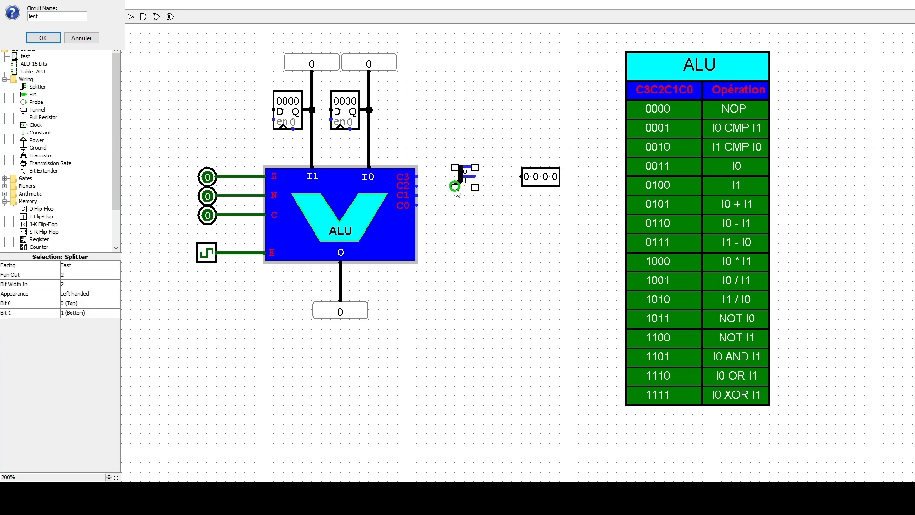
left_click(93, 274)
left_click(75, 304)
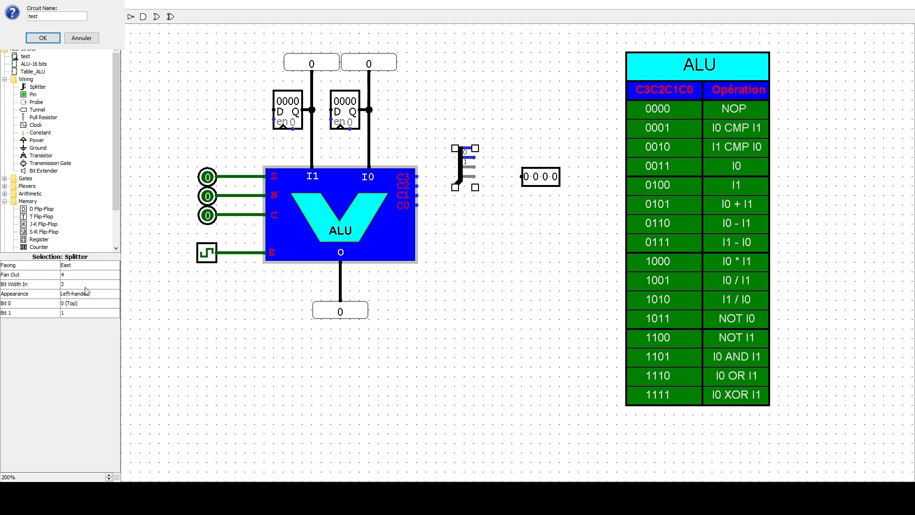
left_click(84, 283)
left_click(74, 309)
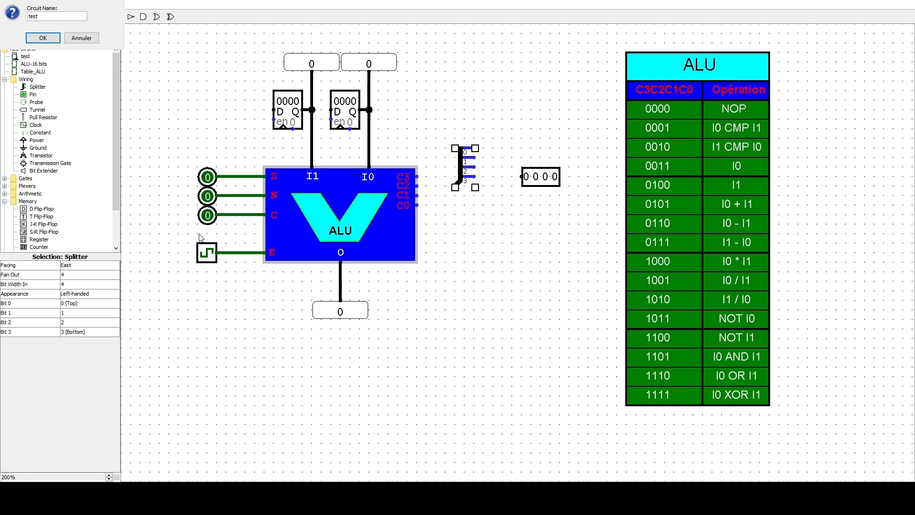
left_click(89, 267)
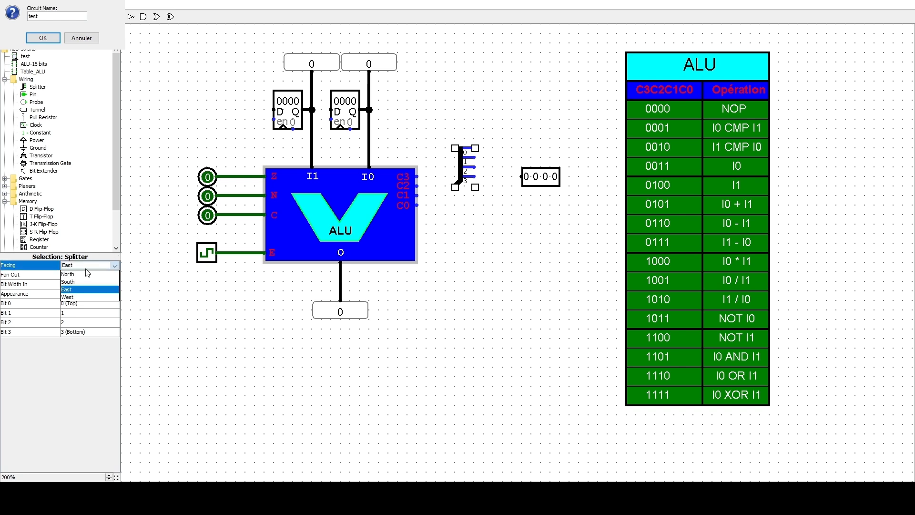
left_click(74, 300)
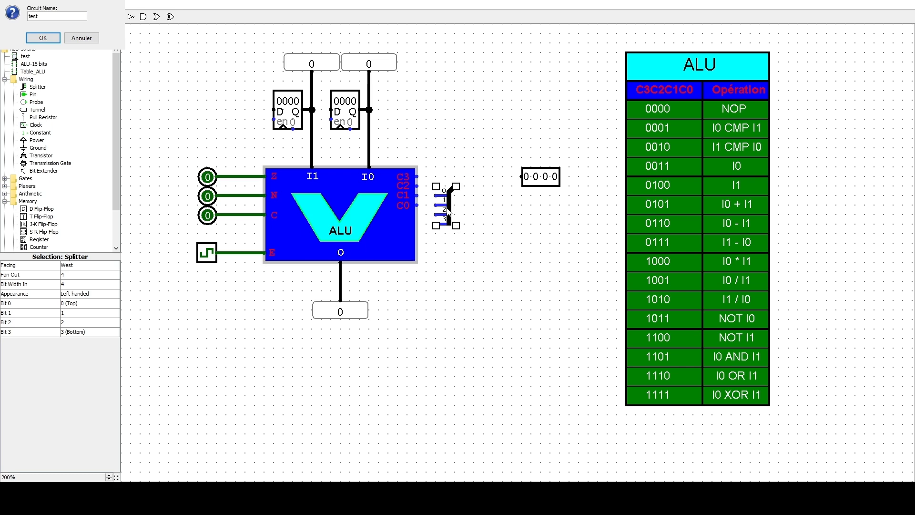
left_click_drag(452, 204, 451, 186)
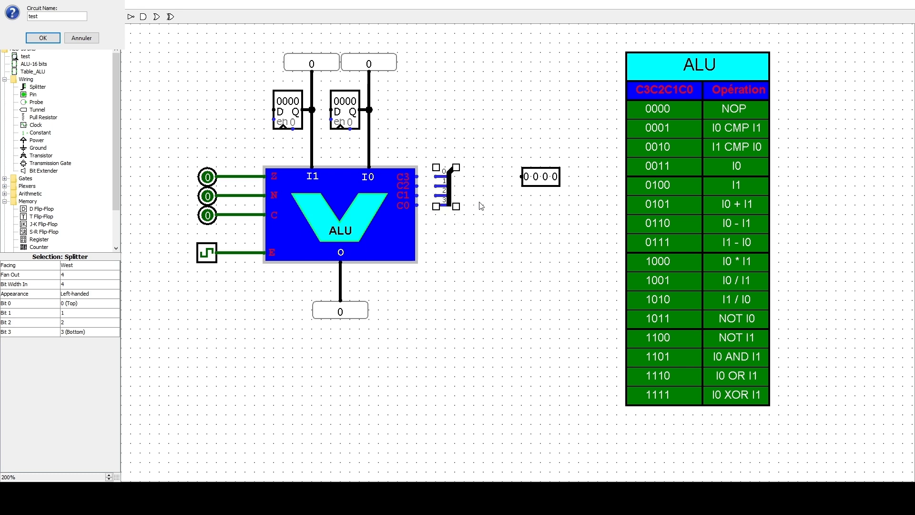
left_click(453, 201)
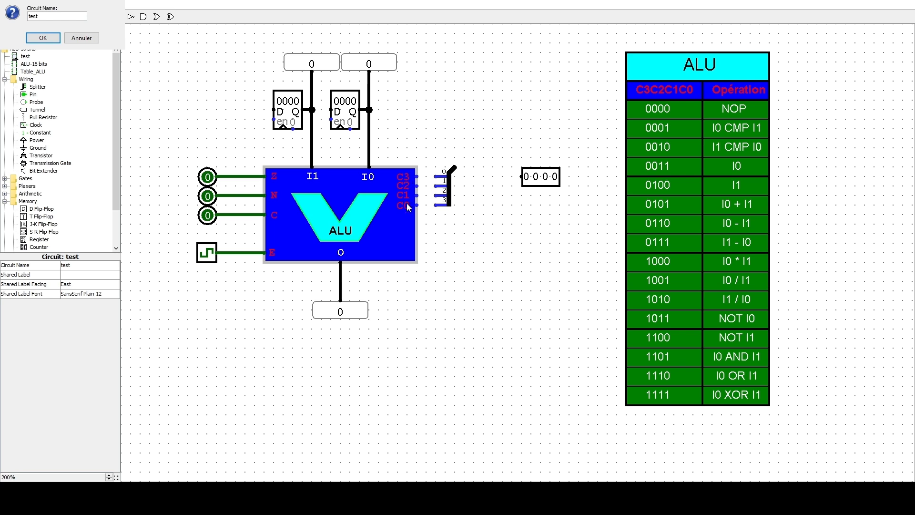
- Reverse the splitter's bit order: Bit 0 to 3 (Bottom), Bit 1 to 2, Bit 2 to 1, and Bit 3 to 0 (Top)
left_click(453, 191)
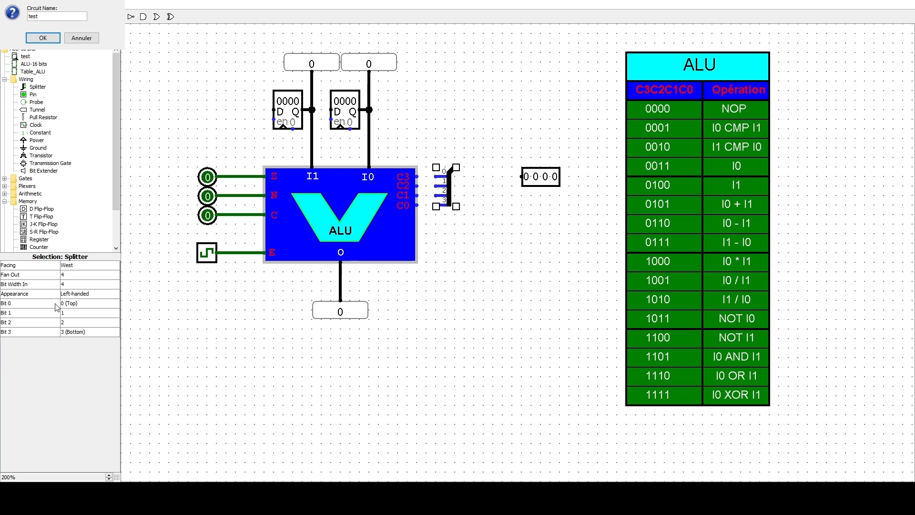
left_click(80, 304)
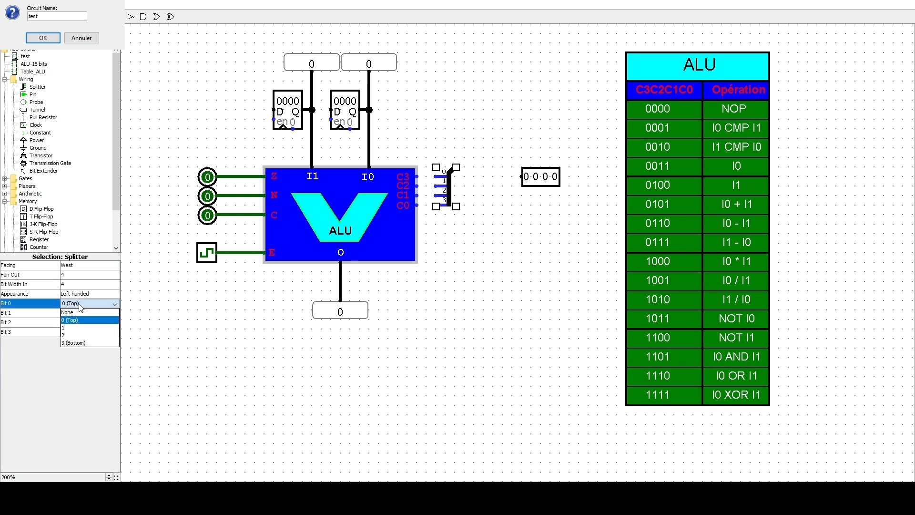
left_click(75, 343)
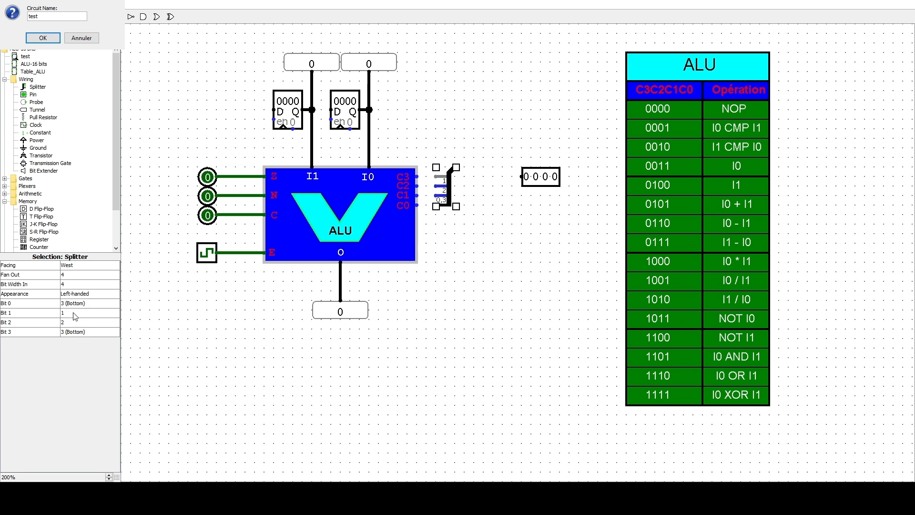
left_click(73, 313)
left_click(72, 346)
left_click(80, 325)
left_click(80, 348)
left_click(81, 332)
left_click(73, 352)
left_click(477, 268)
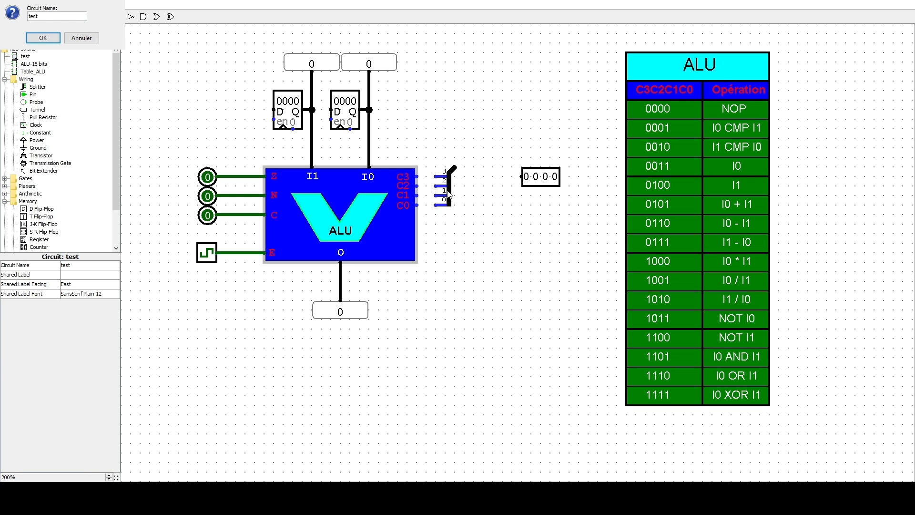
- Attach the splitter to the ALU's C3 to C0 inputs and connect the 4-bit input pin to its combined end
left_click_drag(451, 193, 424, 192)
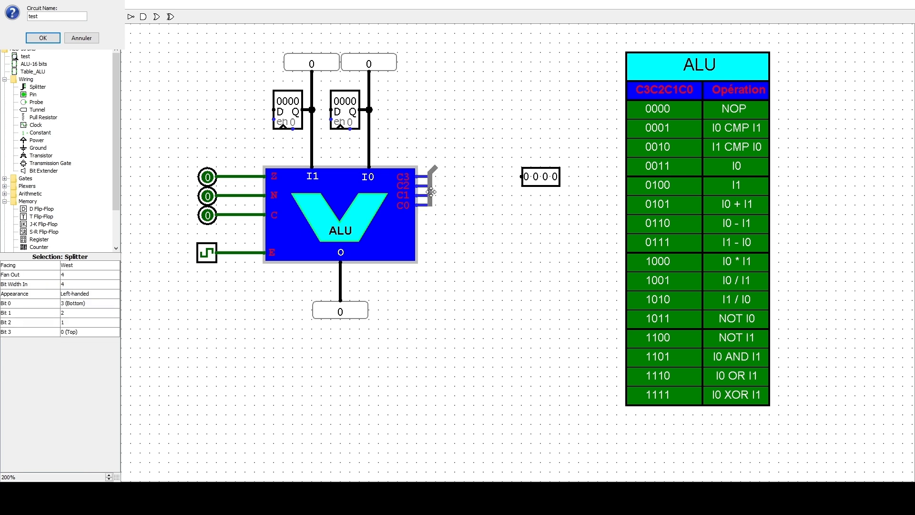
left_click(519, 217)
left_click_drag(549, 180, 456, 167)
left_click(495, 230)
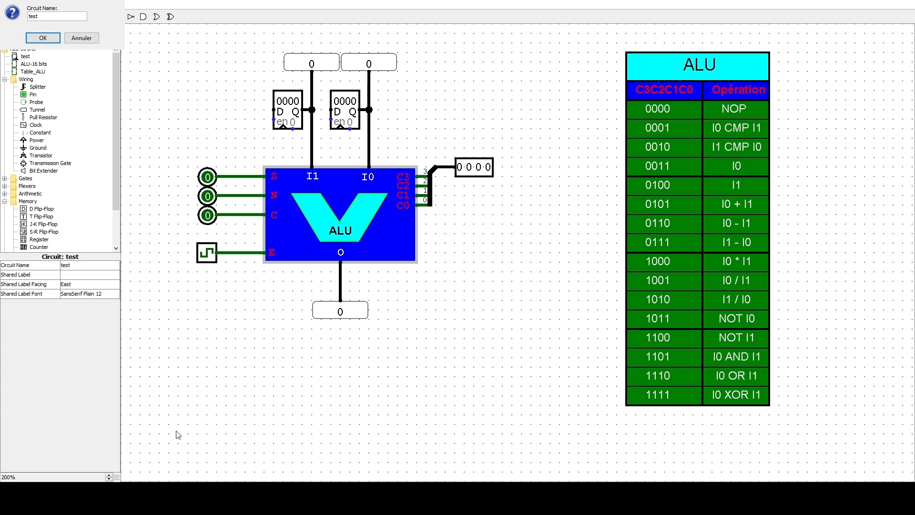
- Hide the canvas grid and set the 4-bit control pin to 0011 to select the I0 operation
left_click(118, 478)
left_click(478, 173)
left_click(486, 173)
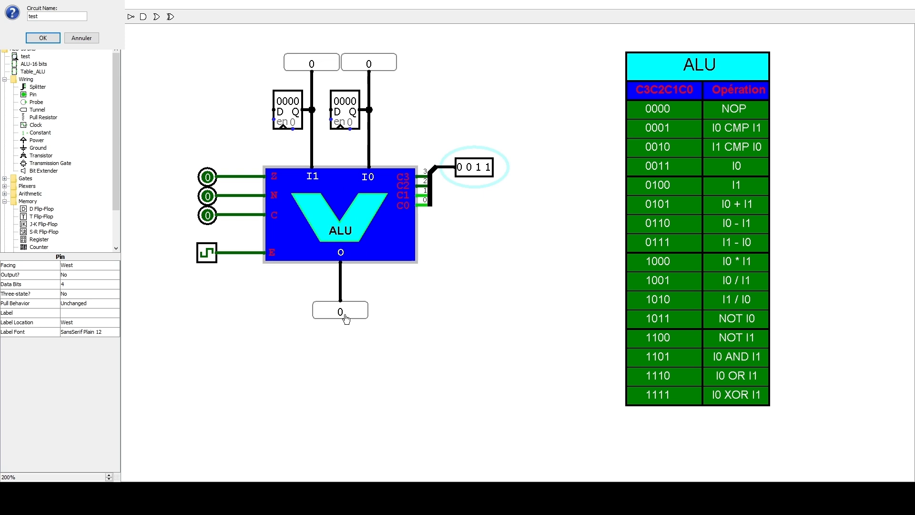
- Set the I0 register's value to 8 and toggle the clock once to execute the operation
left_click(344, 104)
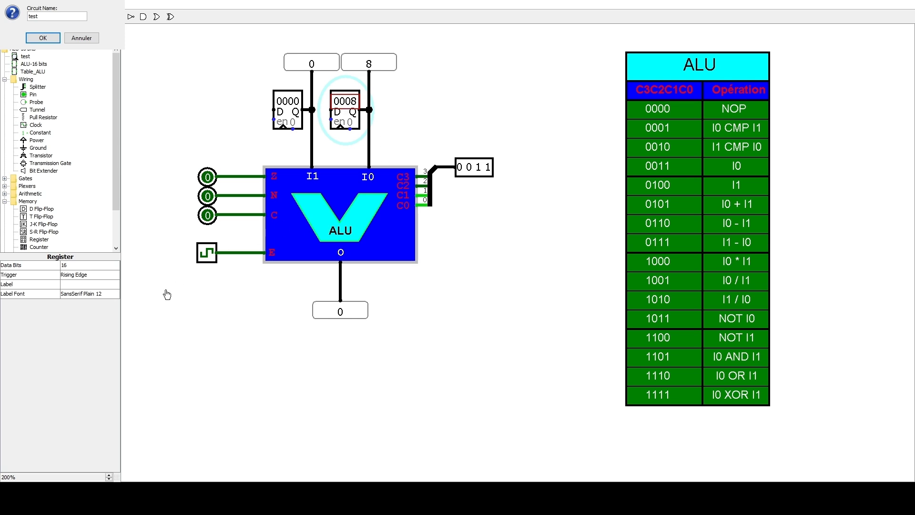
left_click(207, 258)
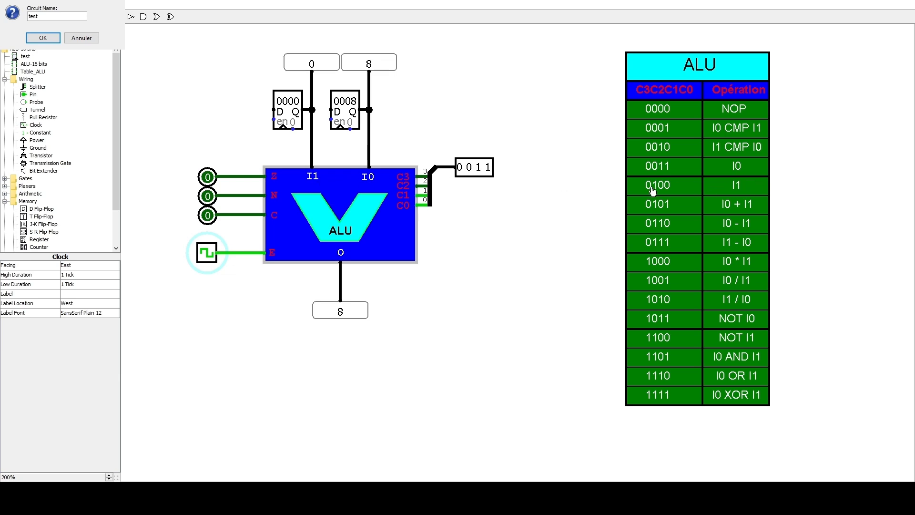
- Set the control pin to 0100 and the I1 register to 5, and pulse the clock to execute the I1 operation
left_click(469, 175)
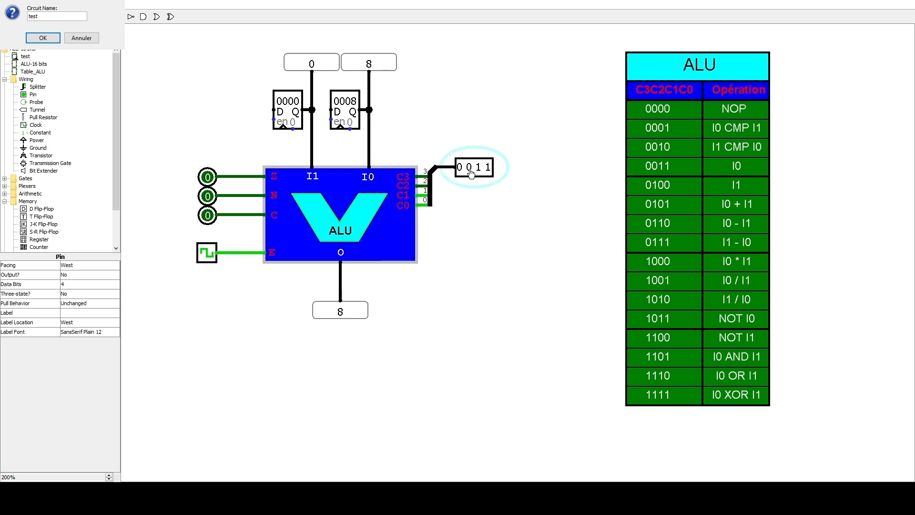
left_click(478, 174)
left_click(288, 105)
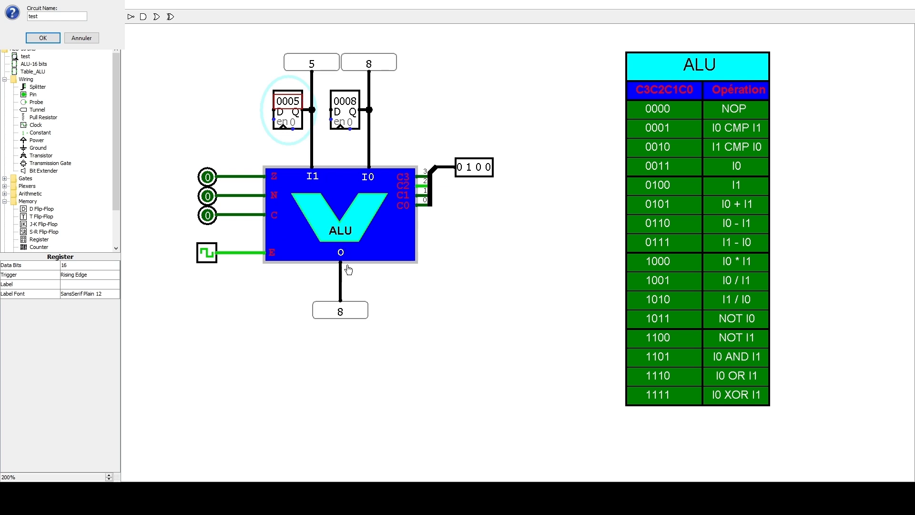
left_click(205, 259)
left_click(205, 259)
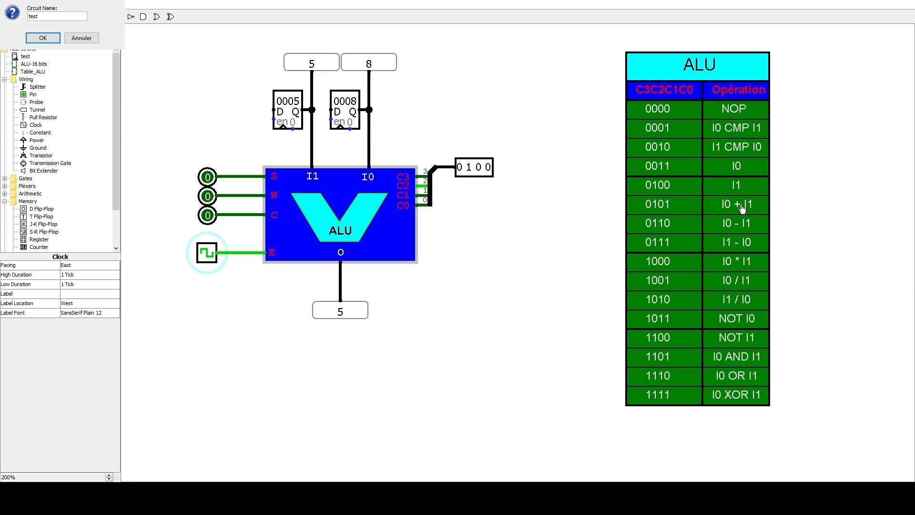
- Set the control pin to 0101 and pulse the clock to execute the addition I0 + I1
left_click(487, 171)
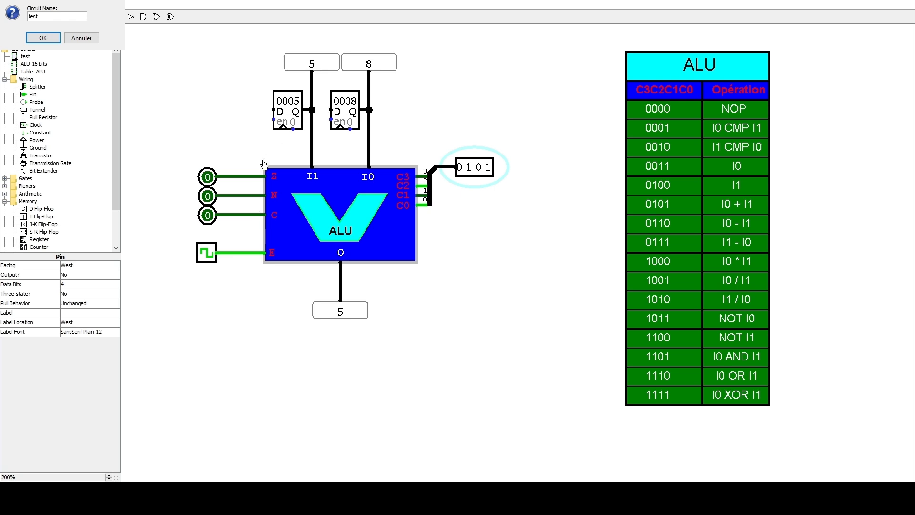
left_click(206, 256)
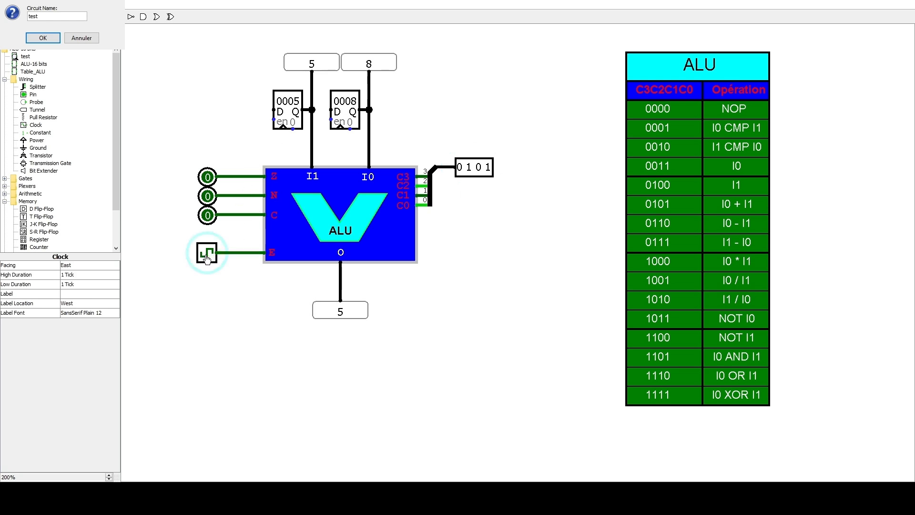
left_click(206, 257)
- Set the control pin to 0110 and pulse the clock to execute the subtraction I0 - I1
left_click(479, 172)
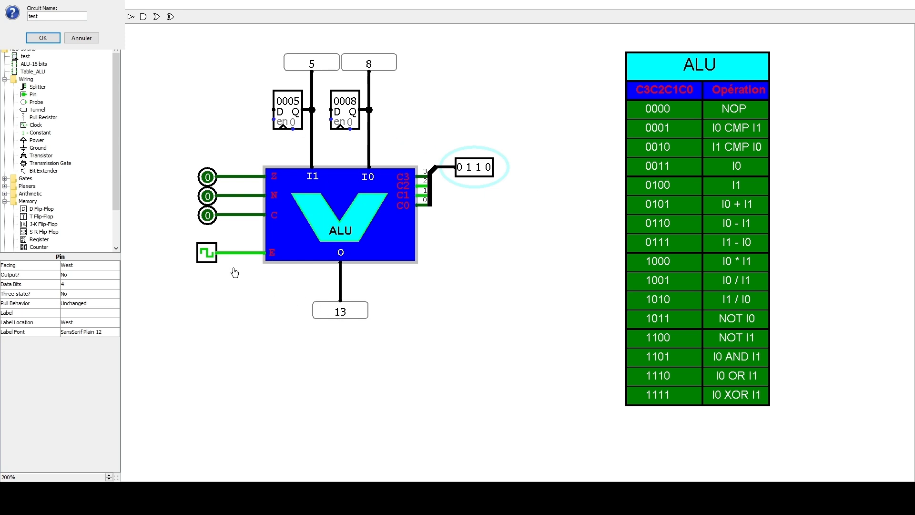
left_click(207, 255)
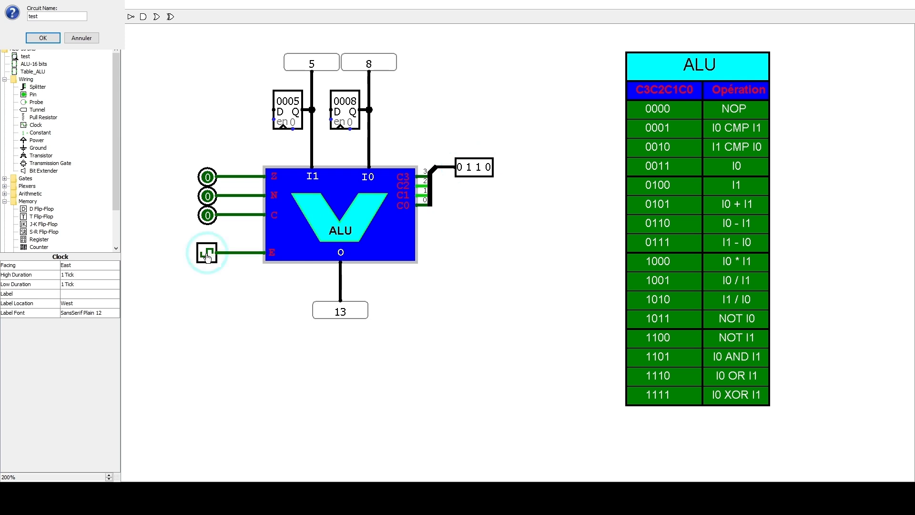
left_click(207, 255)
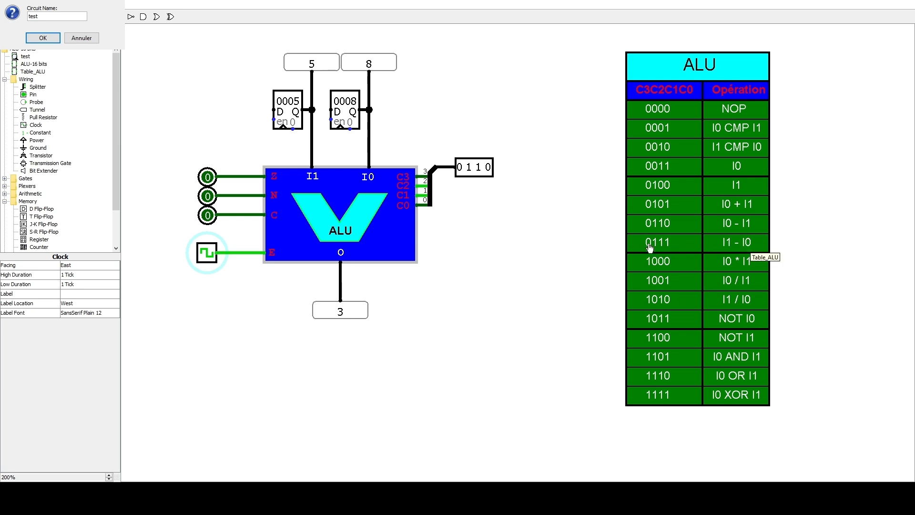
- Set the control pin to 0111 and pulse the clock to execute the subtraction I1 - I0
left_click(488, 168)
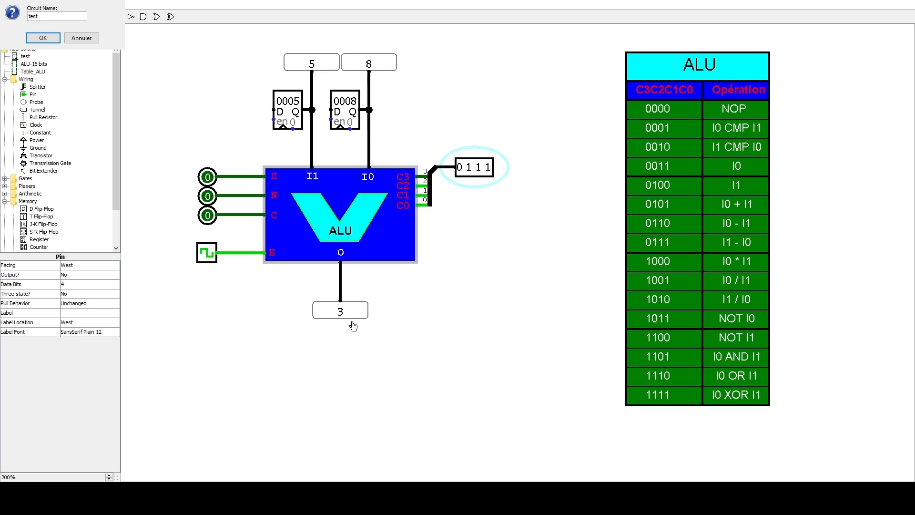
left_click(206, 259)
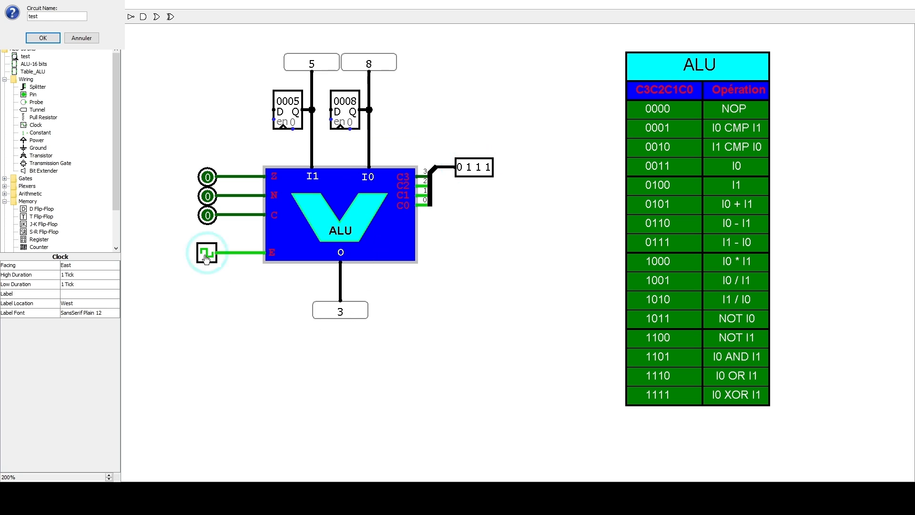
left_click(211, 258)
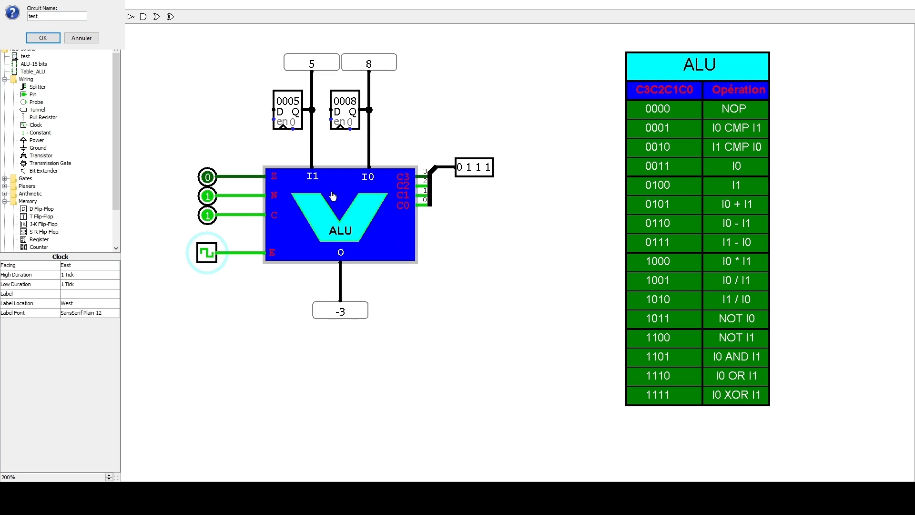
- Set the control pin to 0000 and pulse the clock to execute the NOP operation
left_click(469, 171)
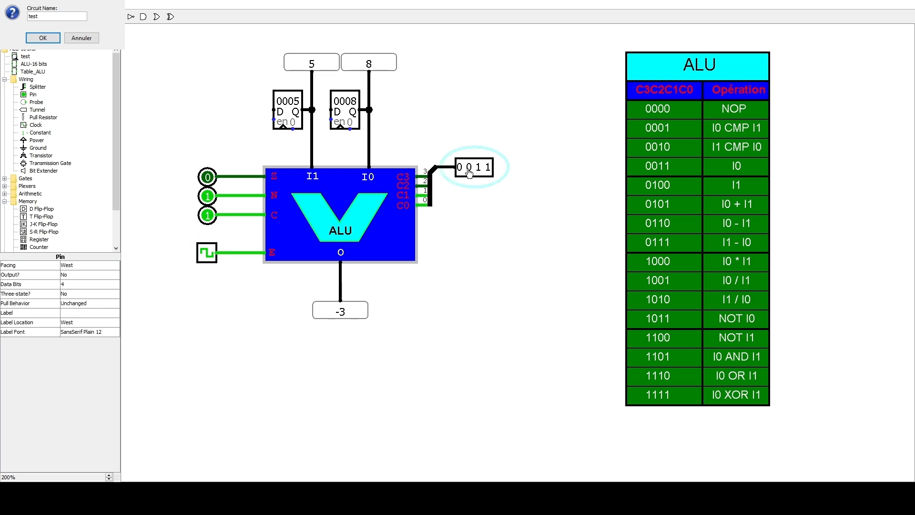
left_click(479, 171)
left_click(206, 256)
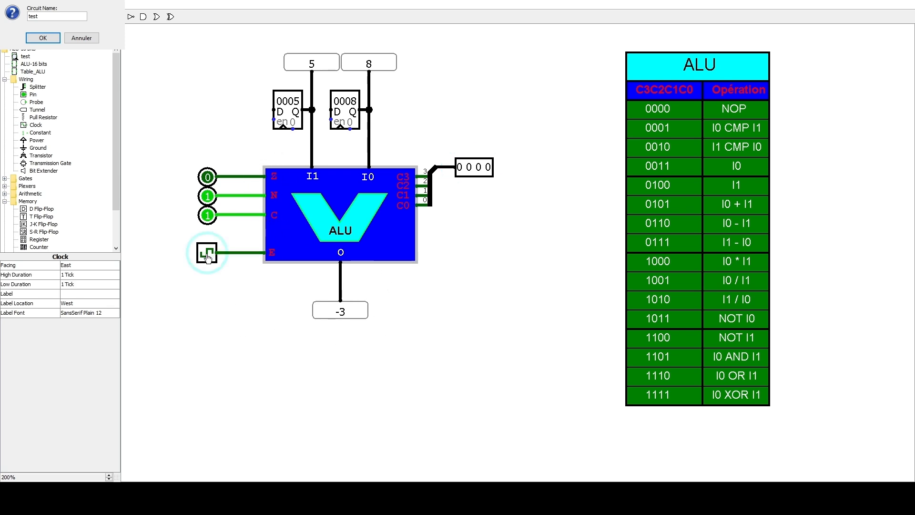
left_click(209, 258)
- Return the control pin to 0111, set the I1 register to 0008, and pulse the clock to execute I1 - I0 with equal operands
left_click(469, 168)
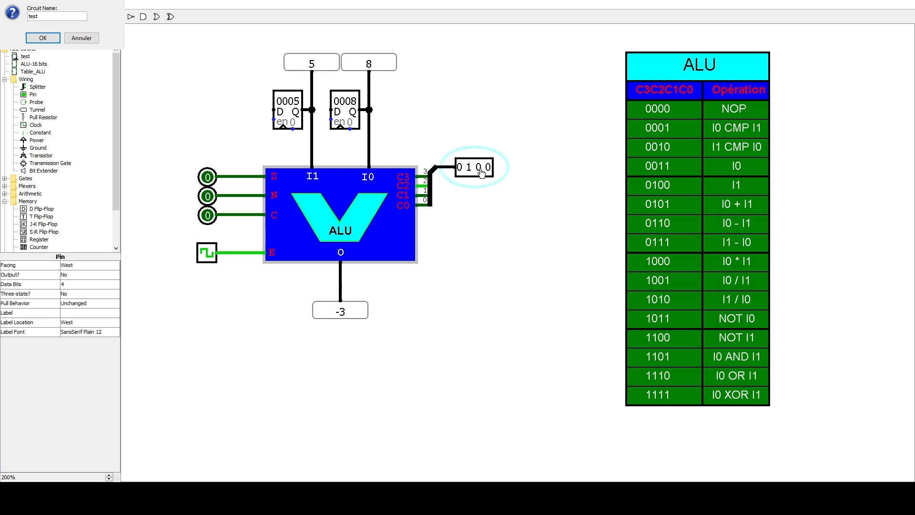
left_click(479, 169)
left_click(488, 169)
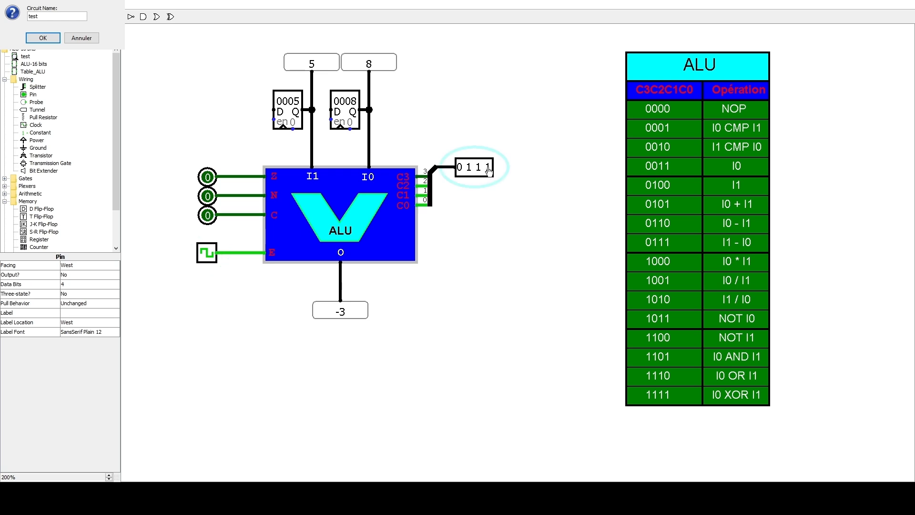
left_click(288, 105)
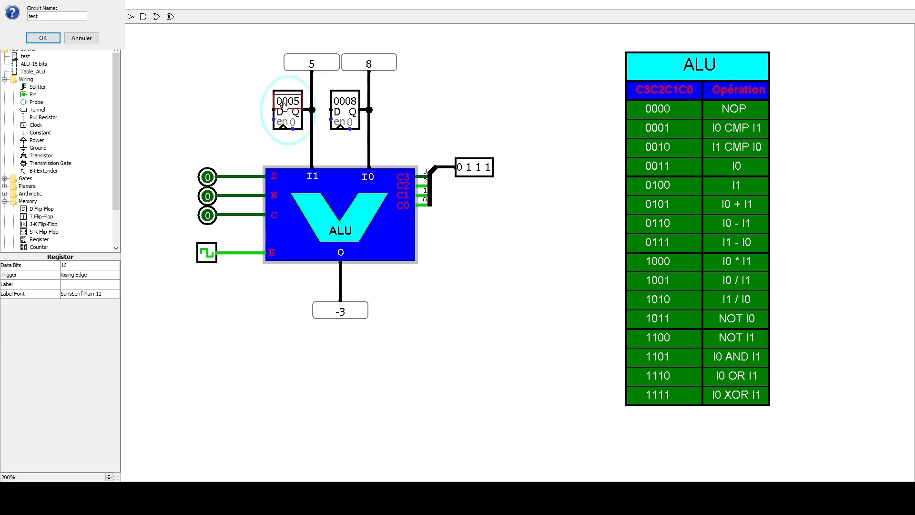
type("80008")
left_click(211, 255)
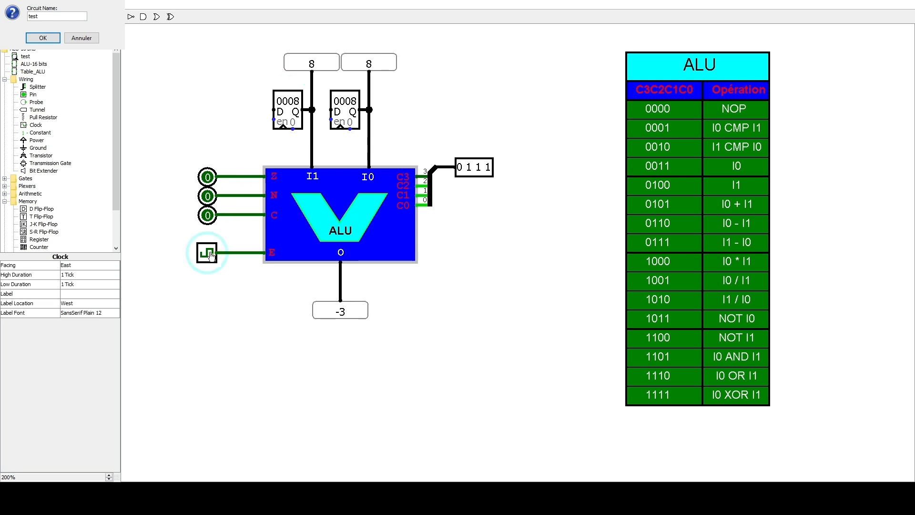
left_click(210, 255)
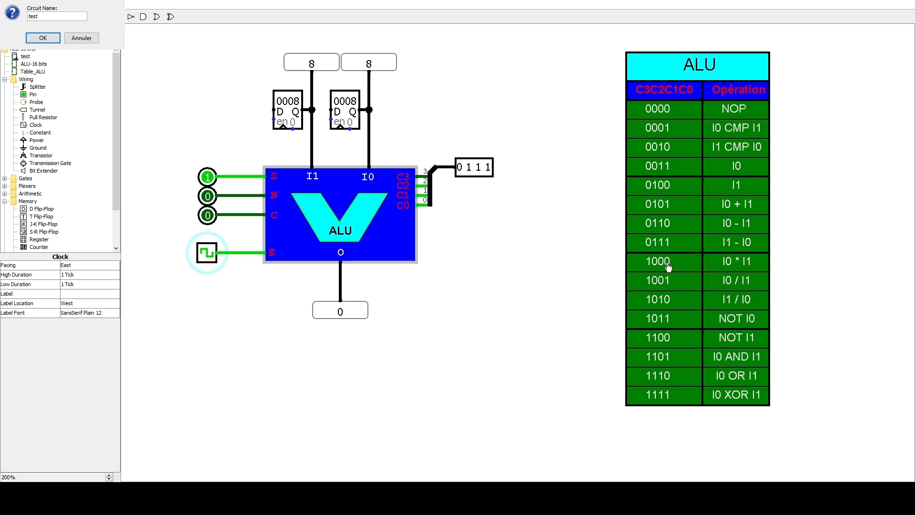
- Set the control pin to 1000 and pulse the clock to execute the multiplication I0 * I1
left_click(460, 170)
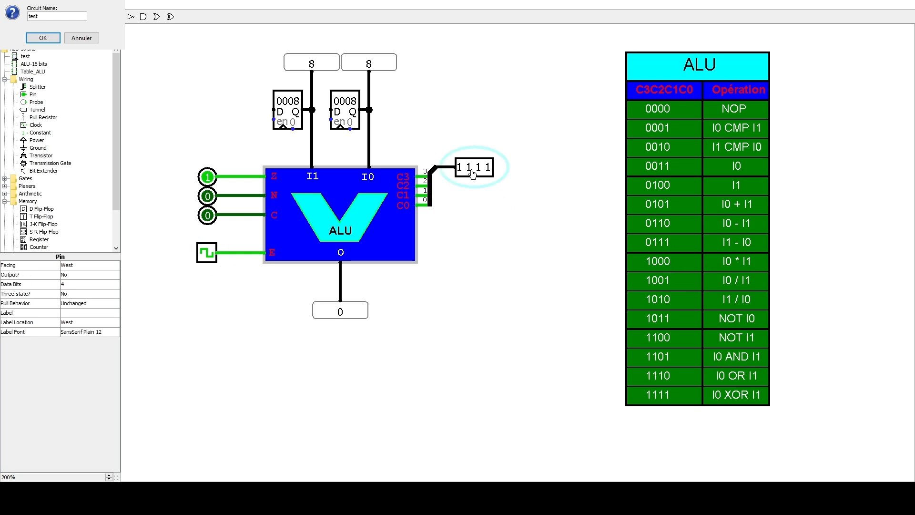
left_click(479, 172)
left_click(207, 258)
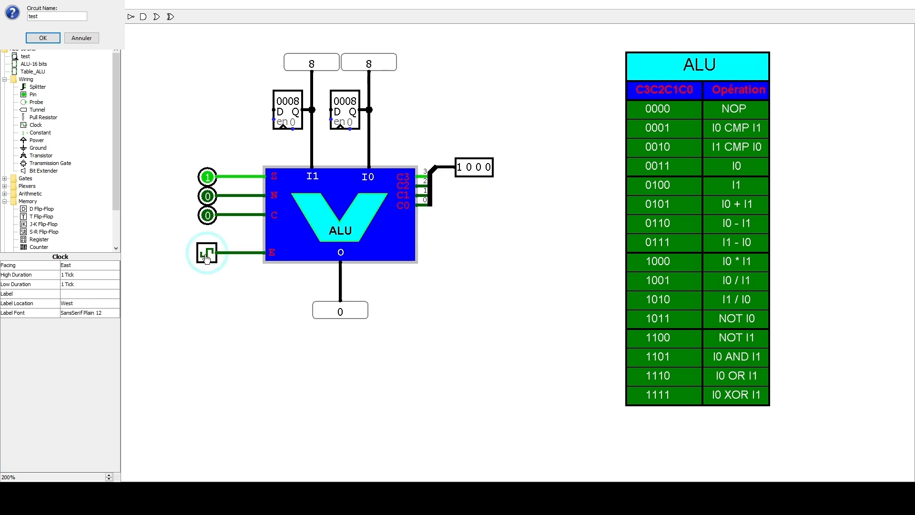
left_click(207, 257)
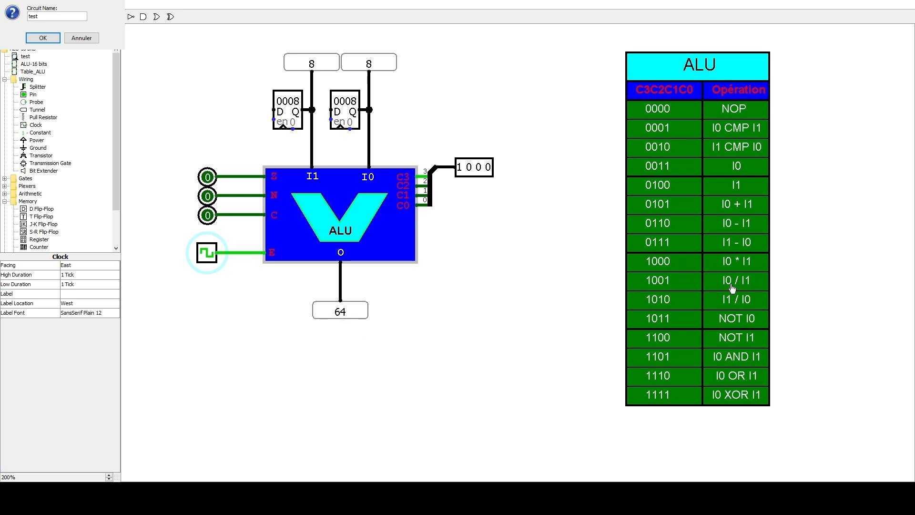
- Set the I1 register to hexadecimal 0010 and the control pin to 1001, and pulse the clock to execute I0 / I1
left_click(288, 107)
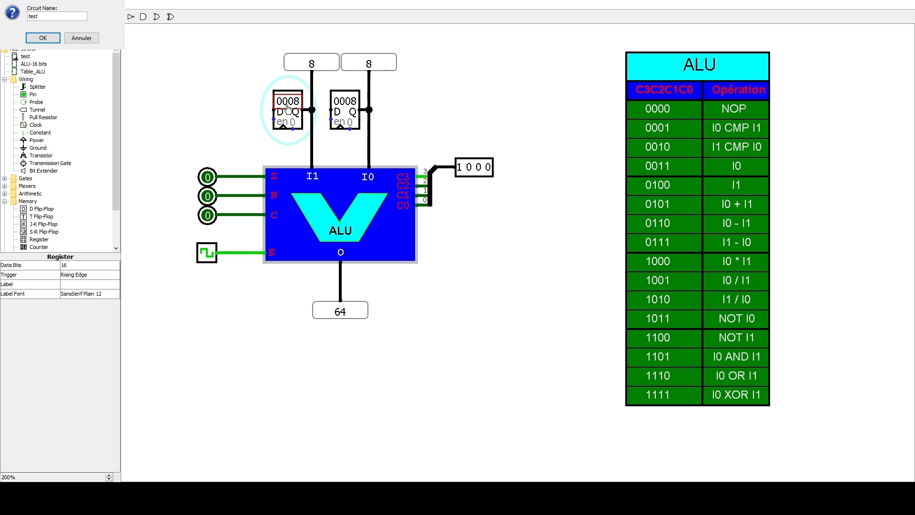
type("0010")
left_click(488, 168)
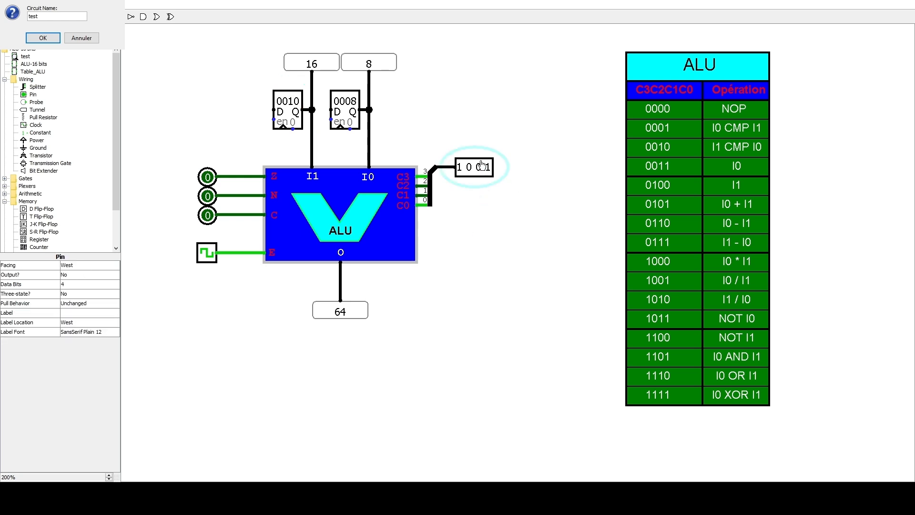
left_click(205, 258)
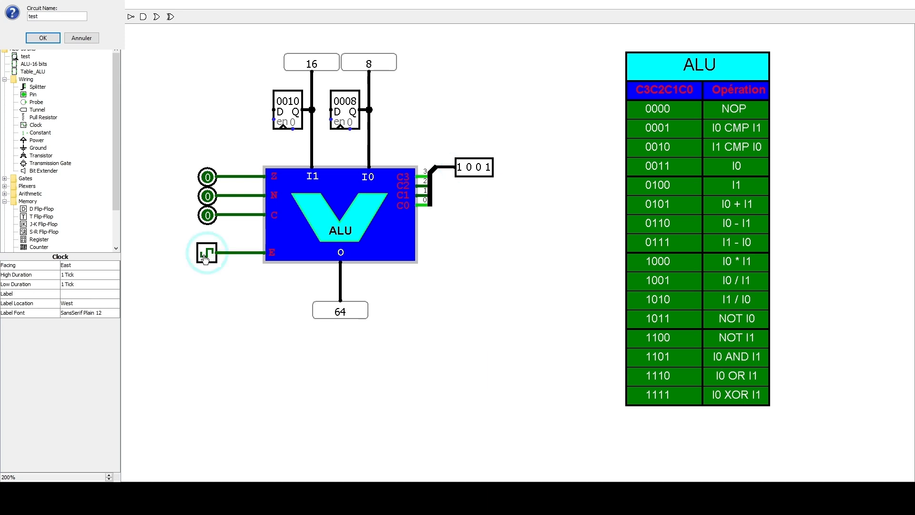
left_click(205, 258)
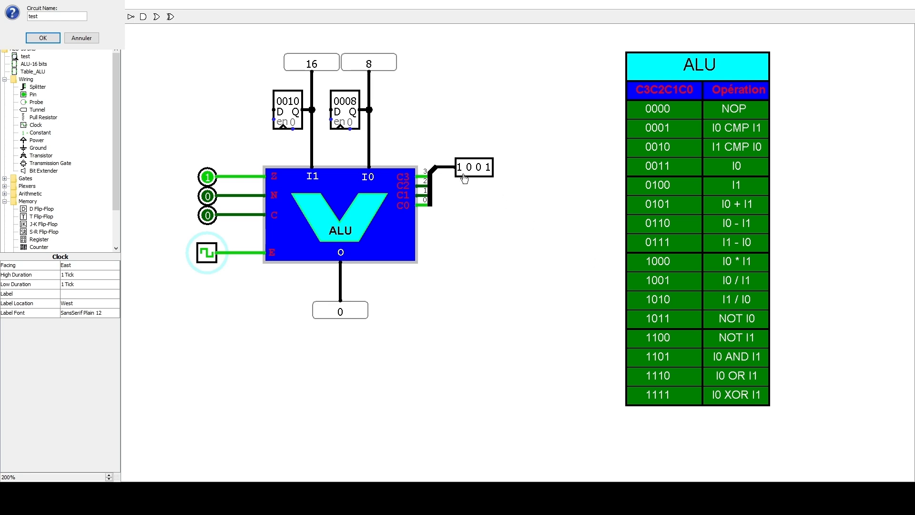
- Set the control pin to 1010 and pulse the clock to execute the division I1 / I0
left_click(479, 169)
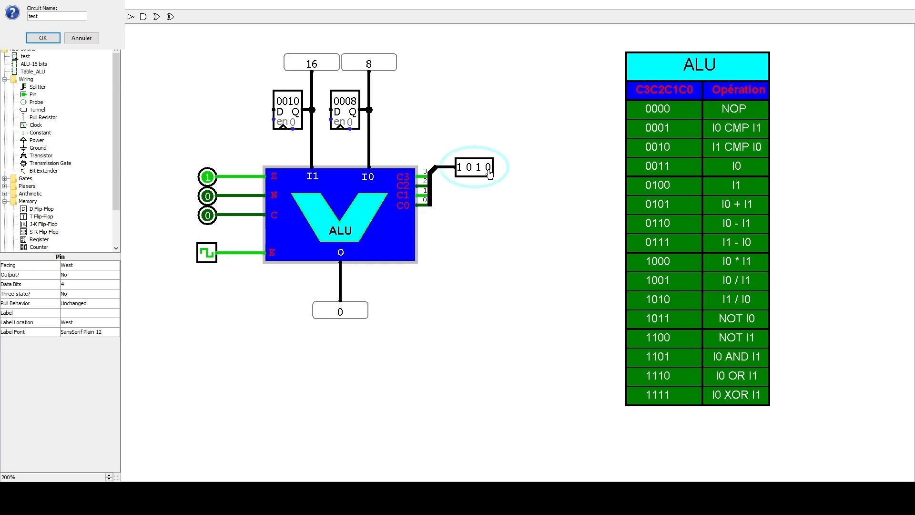
left_click(208, 259)
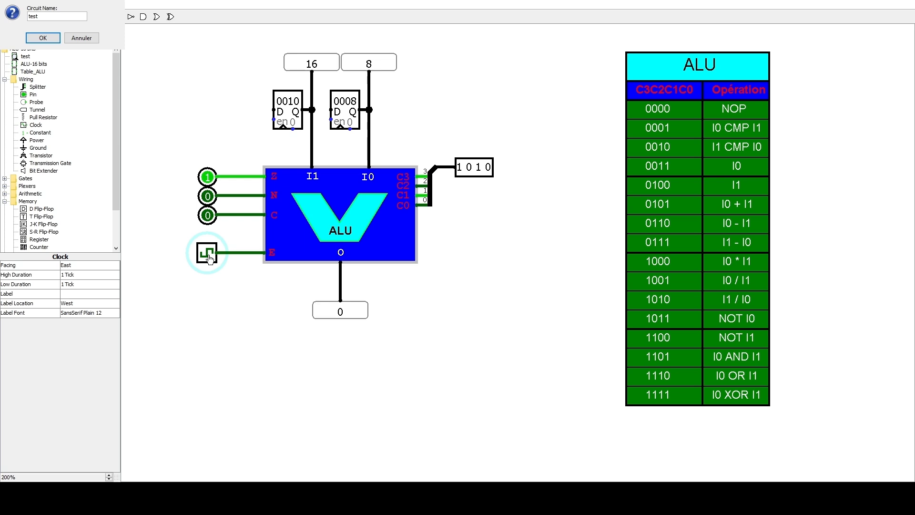
left_click(208, 257)
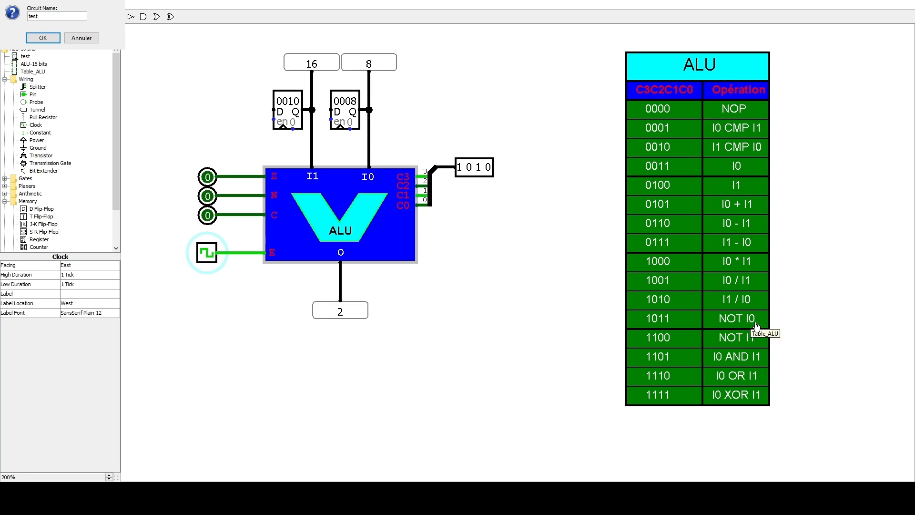
- Set the I0 register to 0000 and the control pin to 1011 to select the NOT I0 operation
left_click(343, 109)
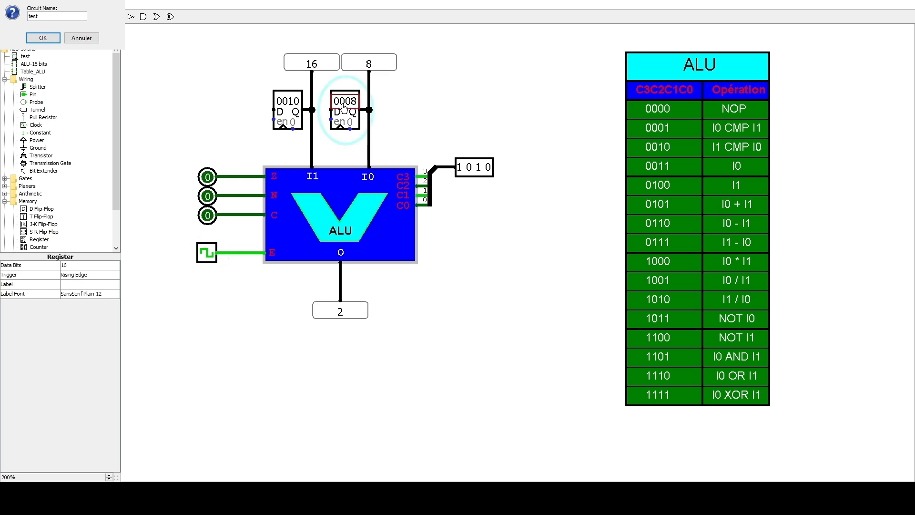
type("000")
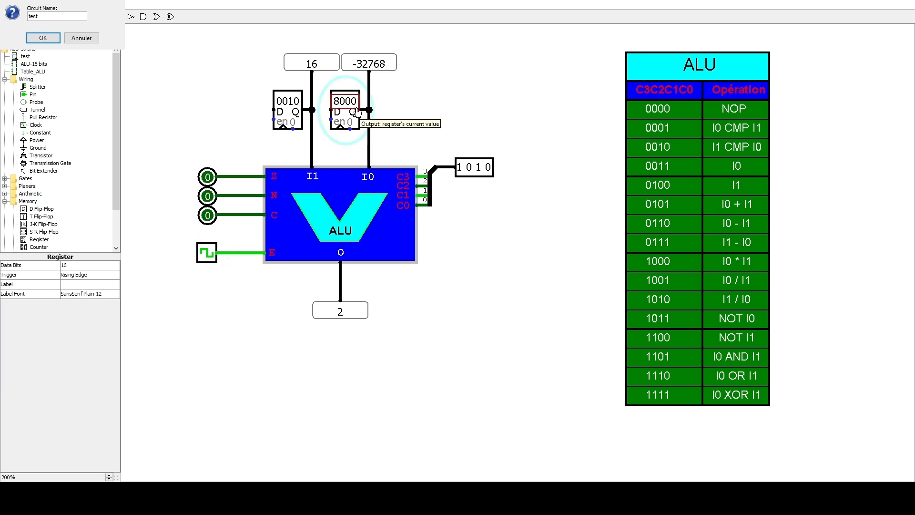
type("0")
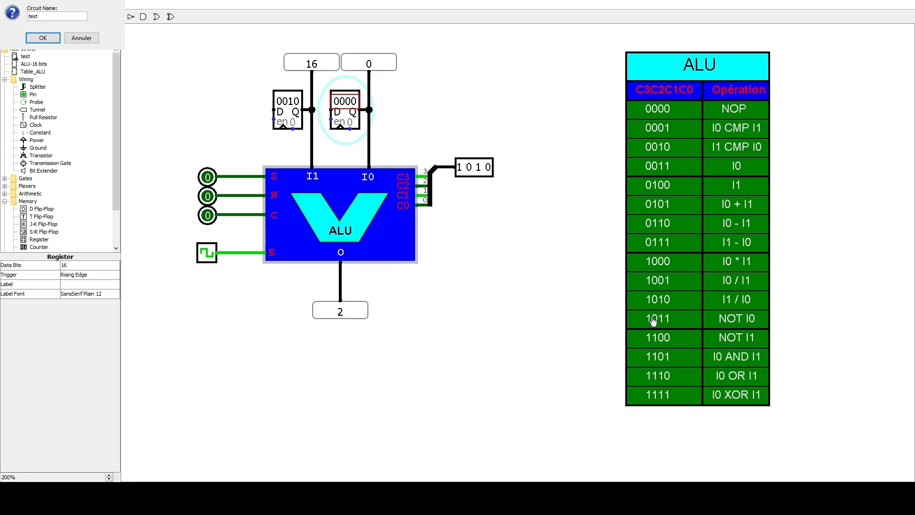
left_click(489, 170)
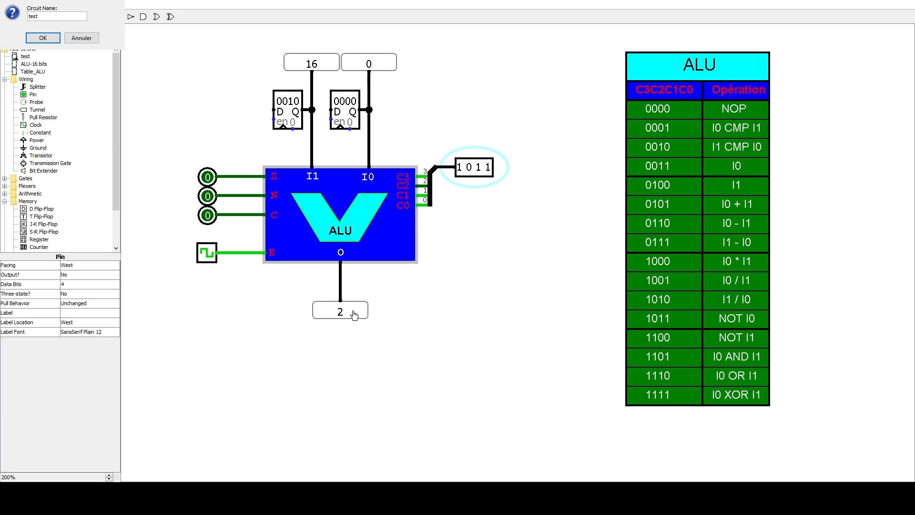
- Set the ALU output probe's radix to Hexadecimal and pulse the clock to execute NOT I0
left_click(20, 16)
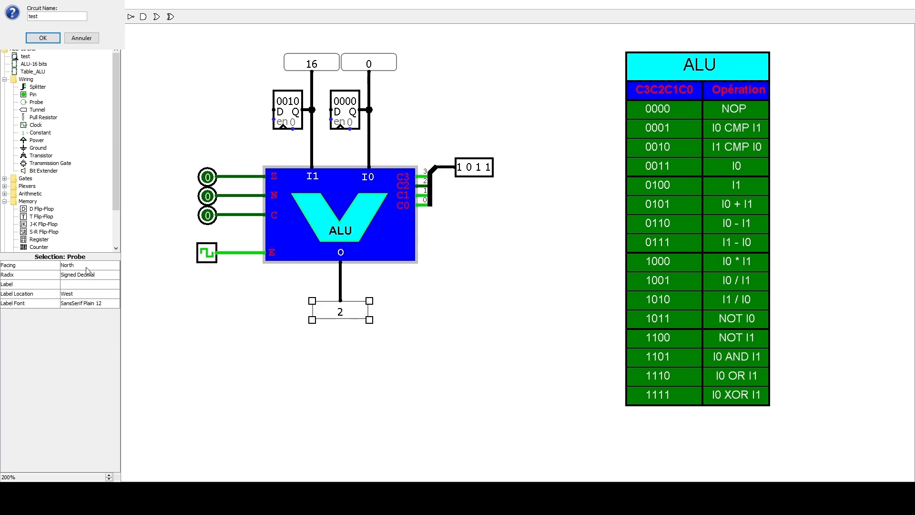
left_click(88, 275)
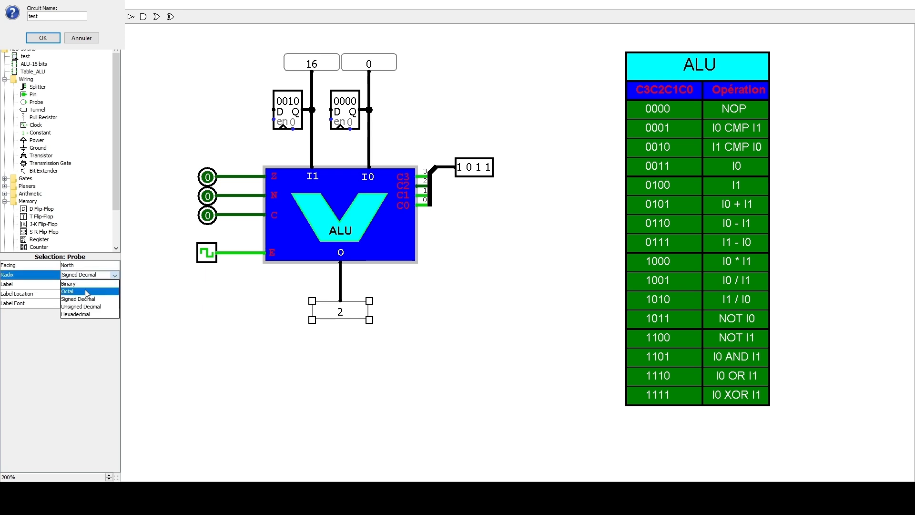
left_click(91, 314)
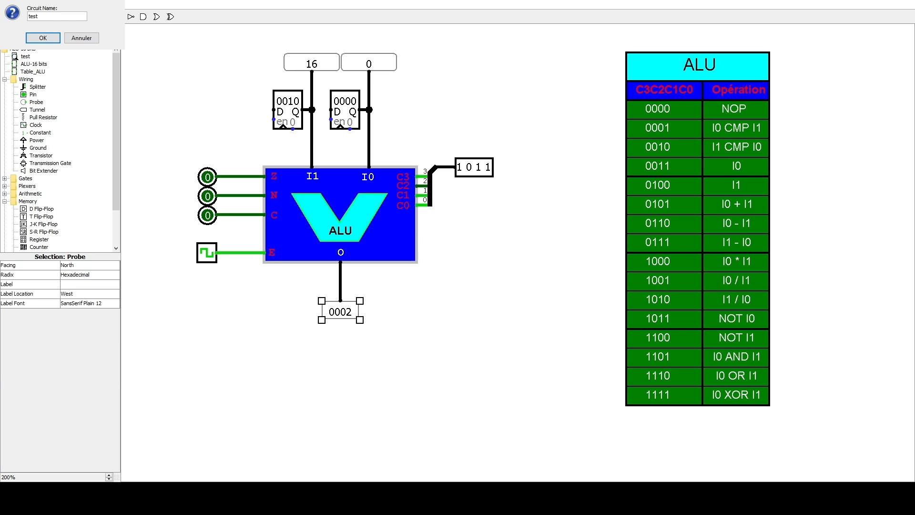
left_click(206, 255)
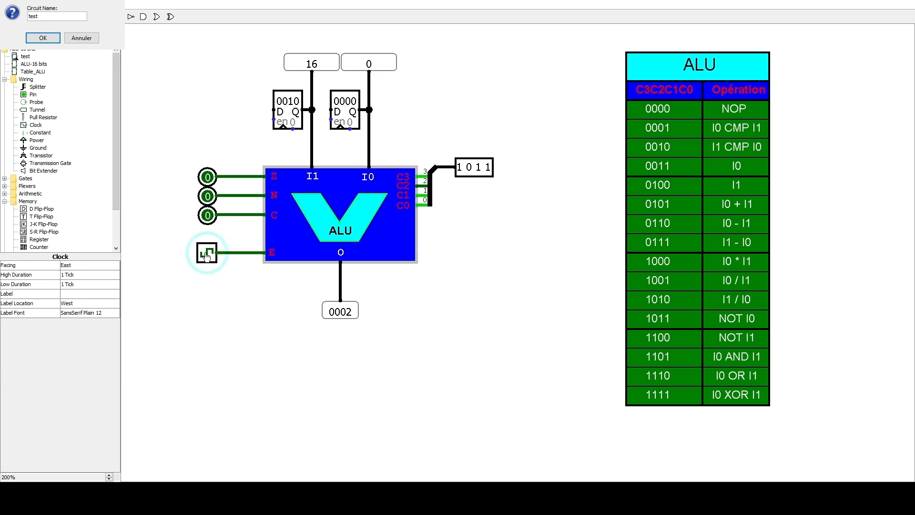
left_click(205, 256)
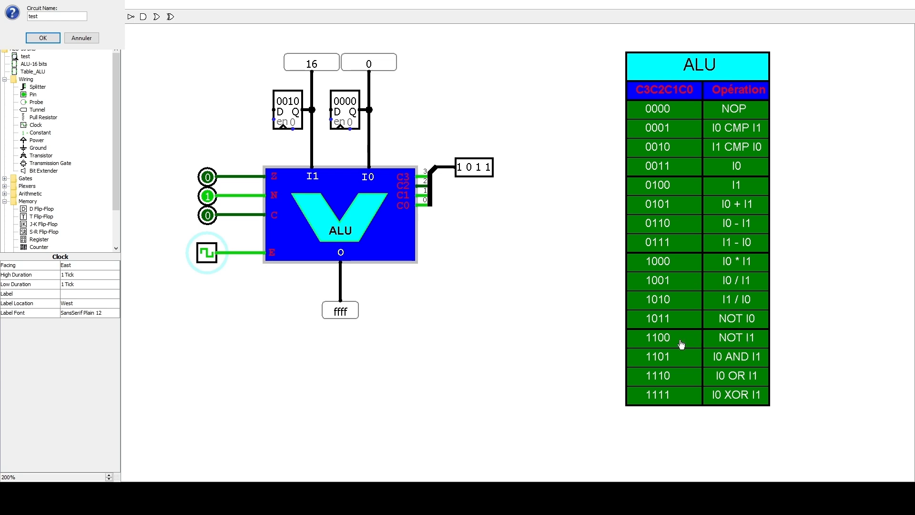
- Set the control pin to 1100 and the I1 register to ffff, and pulse the clock to execute NOT I1
left_click(469, 171)
left_click(478, 171)
left_click(487, 169)
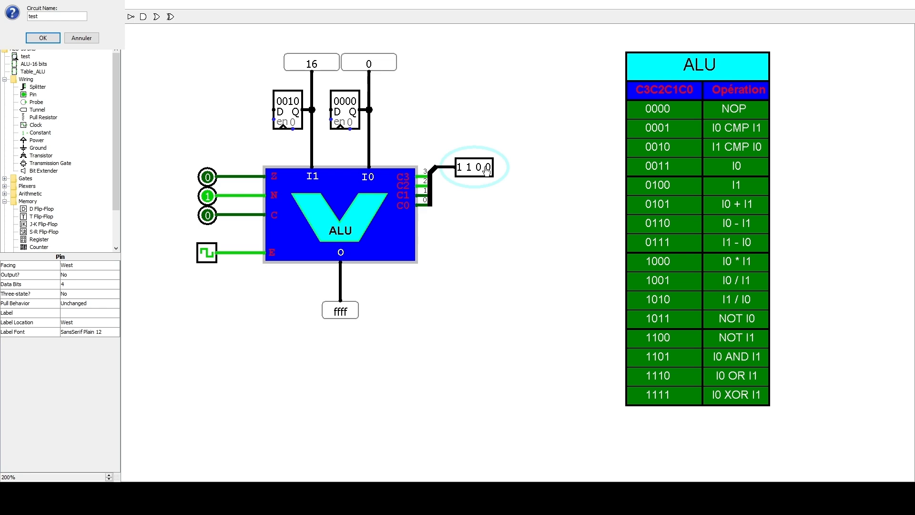
left_click(286, 106)
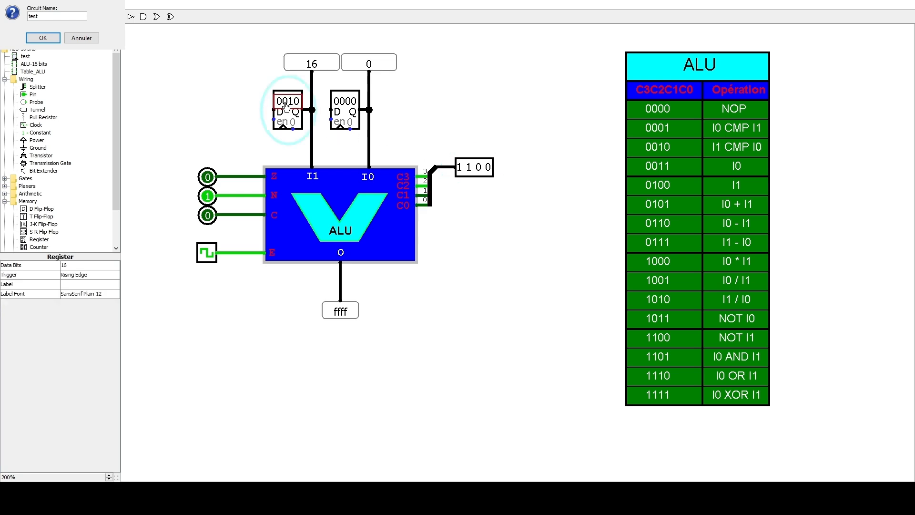
type("ffff")
left_click(208, 258)
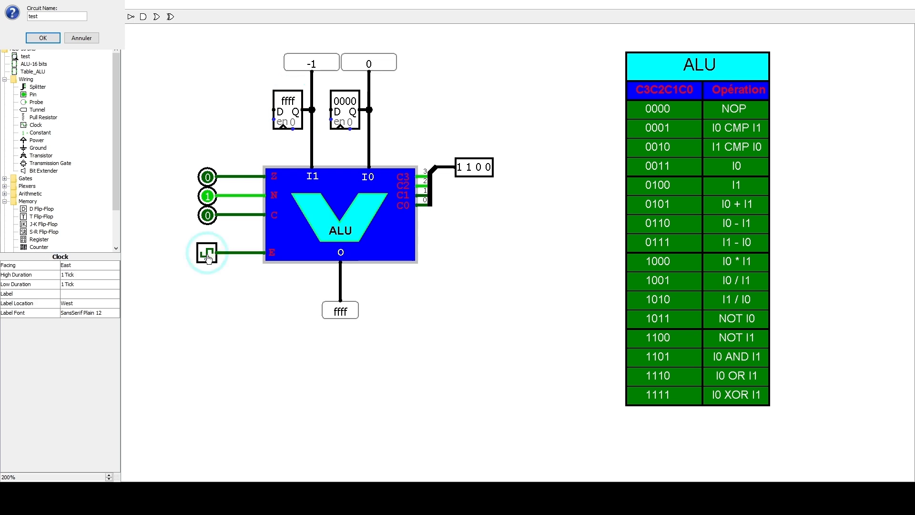
left_click(207, 257)
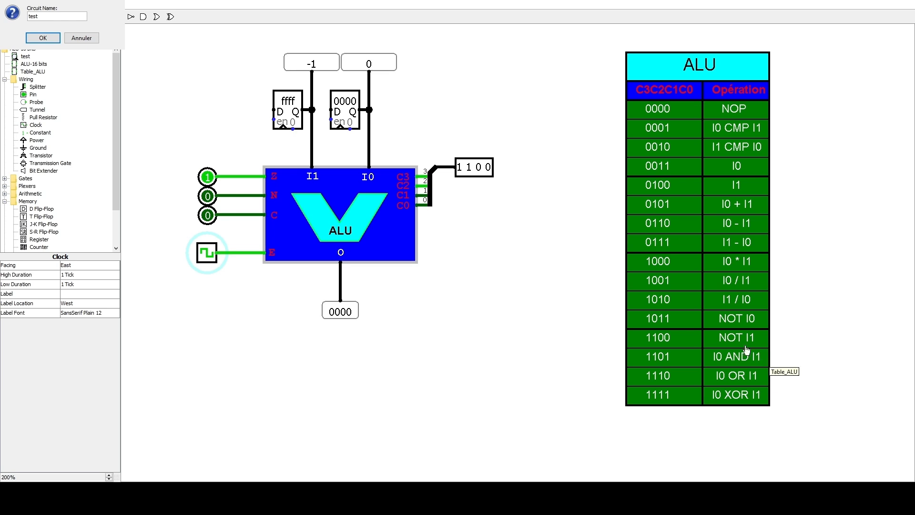
- Set the I1 register to ff00 and the I0 register to f0f0, and pulse the clock with the NOT I1 code still selected
left_click(286, 105)
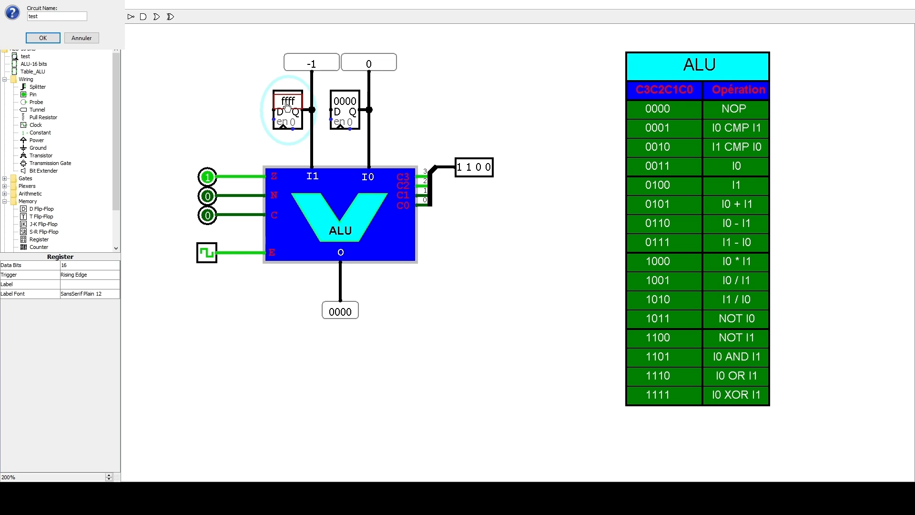
type("00")
left_click(341, 107)
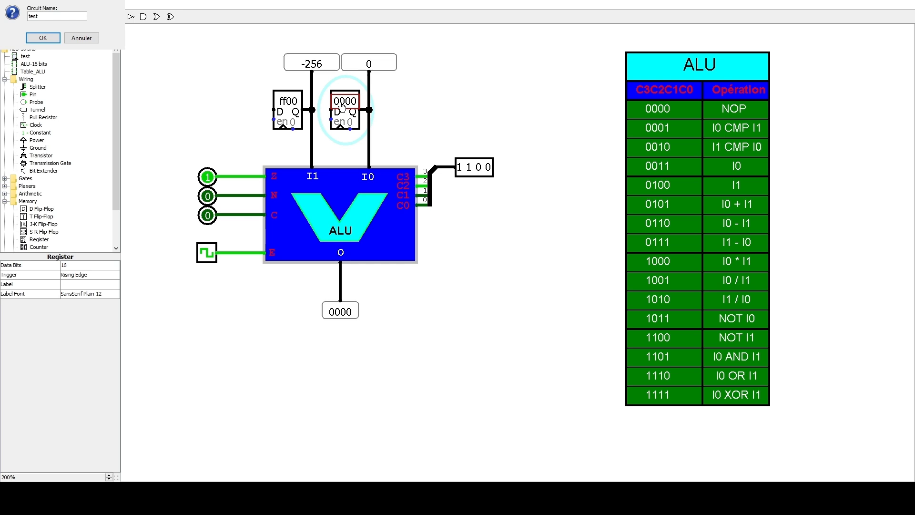
type("f0f0")
left_click(208, 258)
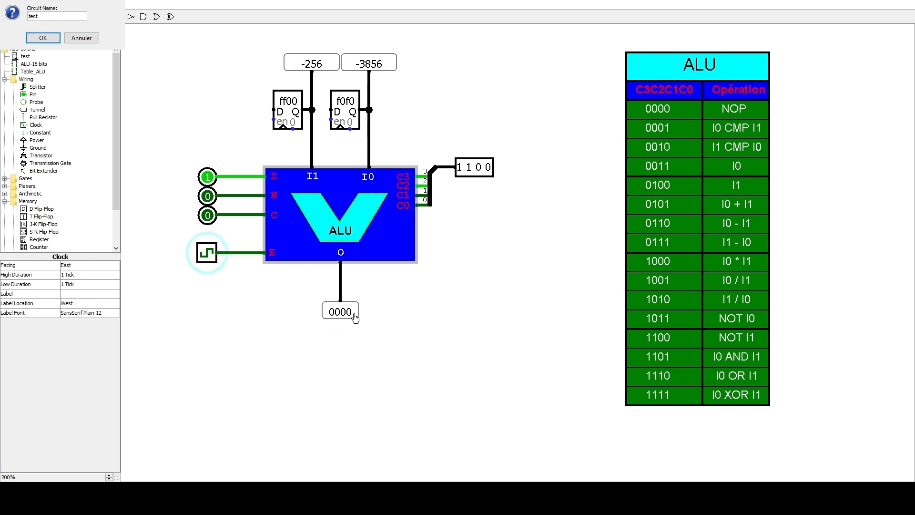
left_click(207, 257)
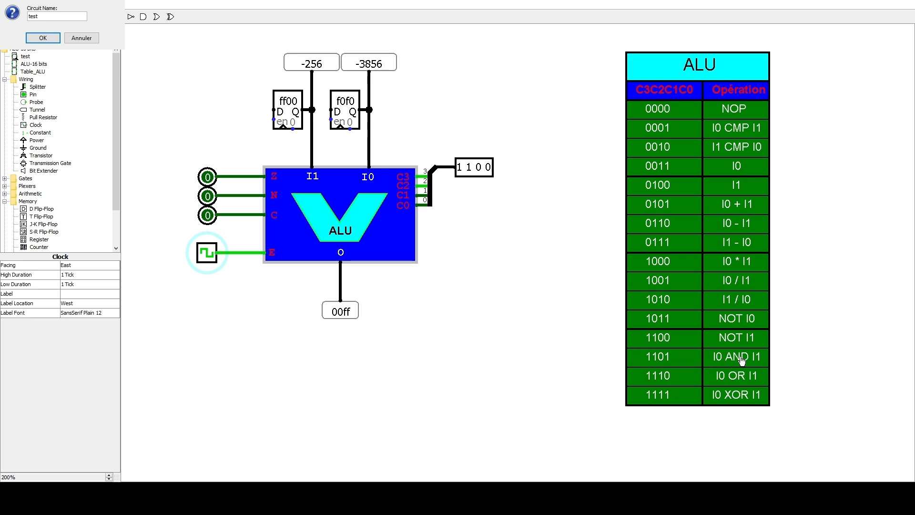
- Set the control pin to 1101 and pulse the clock to execute I0 AND I1
left_click(488, 167)
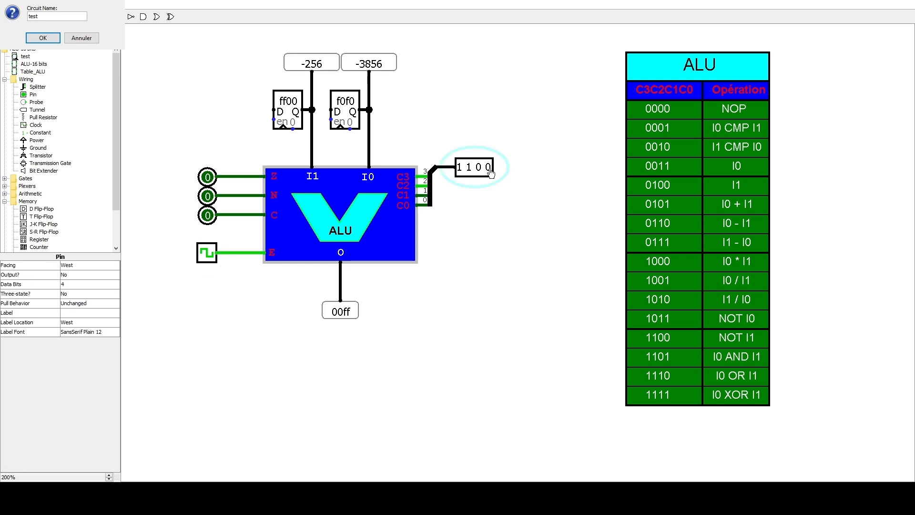
left_click(210, 254)
left_click(210, 254)
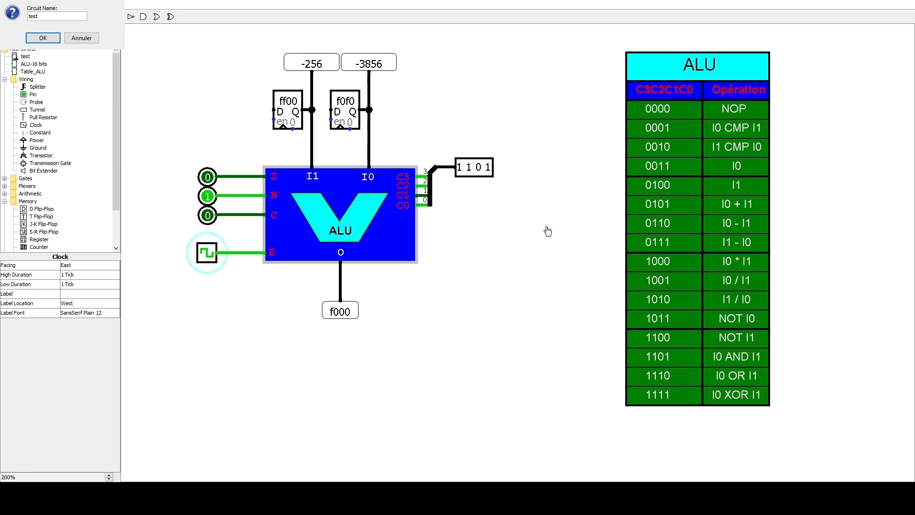
- Execute I0 OR I1 with control code 1110 and I0 XOR I1 with control code 1111, pulsing the clock for each
left_click(478, 168)
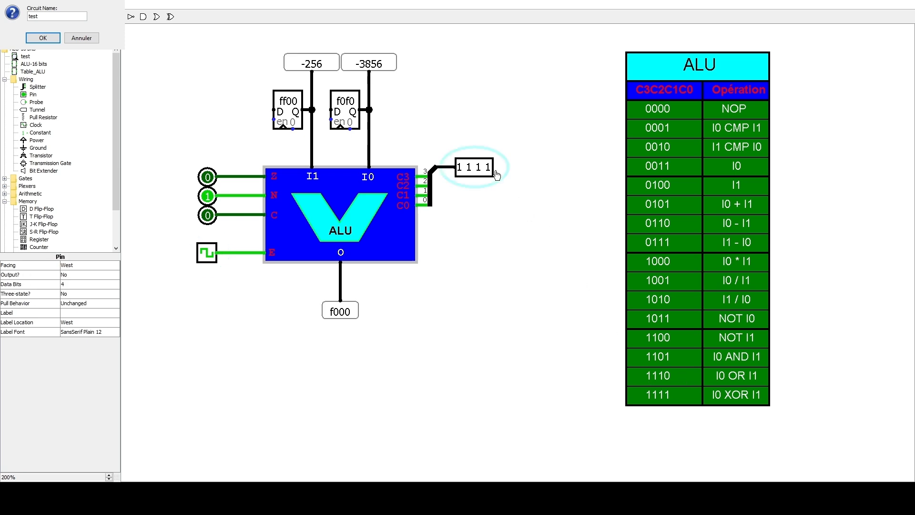
left_click(490, 170)
left_click(204, 257)
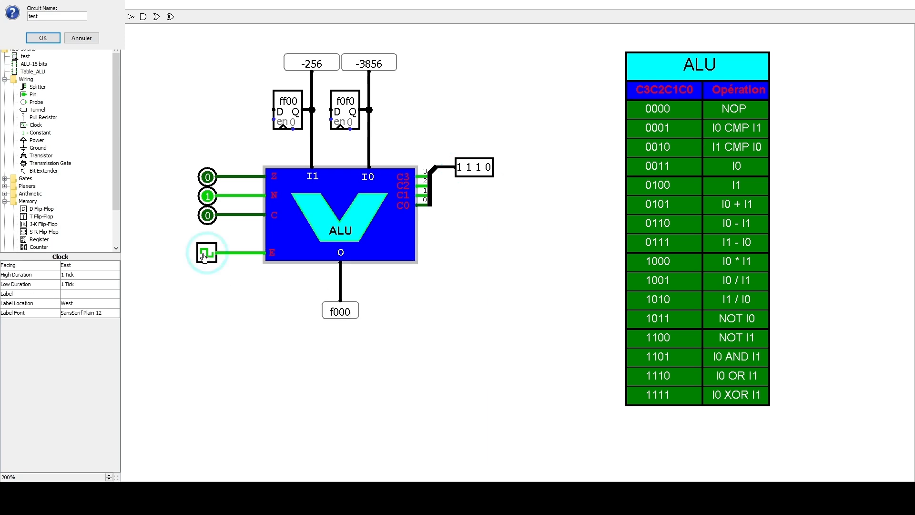
left_click(204, 258)
left_click(204, 257)
left_click(489, 171)
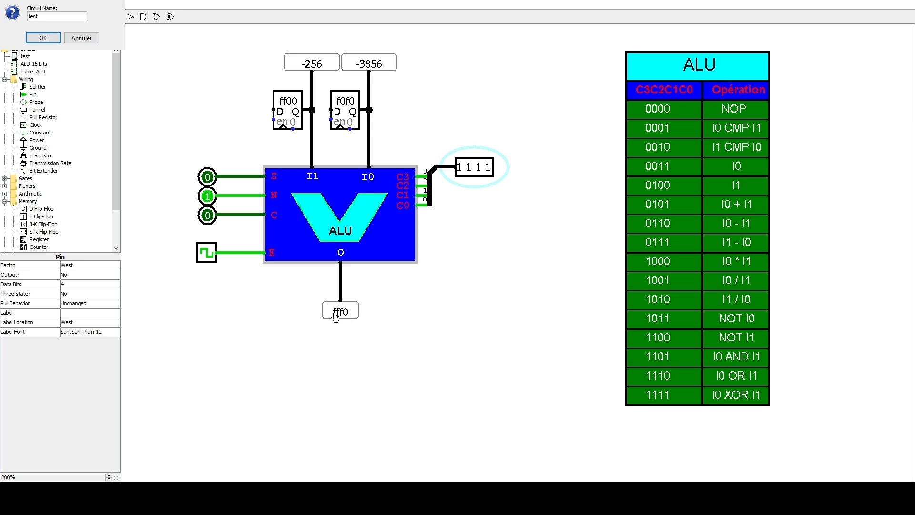
left_click(205, 256)
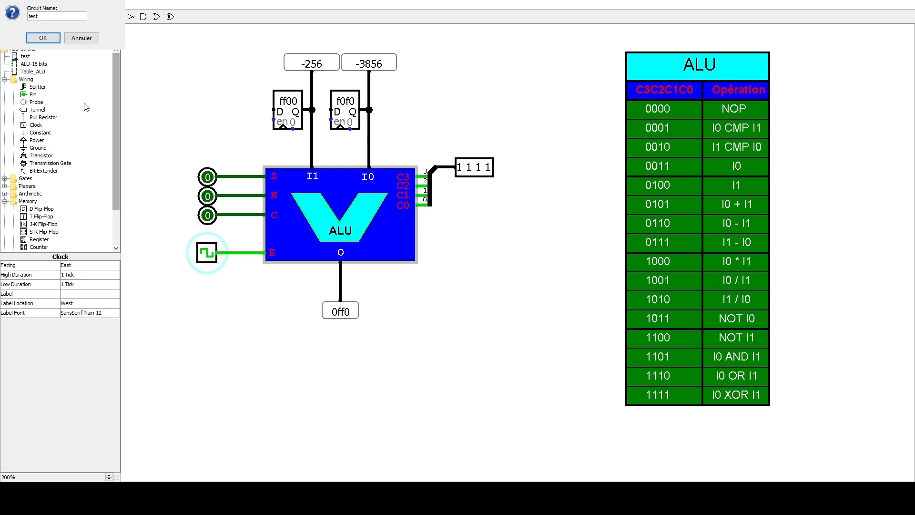
- Open the ALU-16 bits circuit and show it at 100% zoom to review its complete internal layout
left_click(33, 63)
double_click(29, 64)
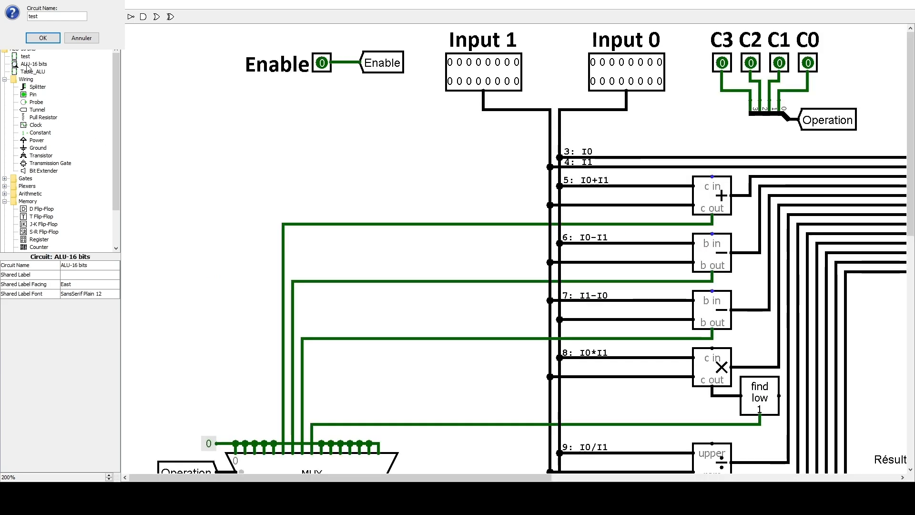
left_click(109, 480)
left_click(109, 479)
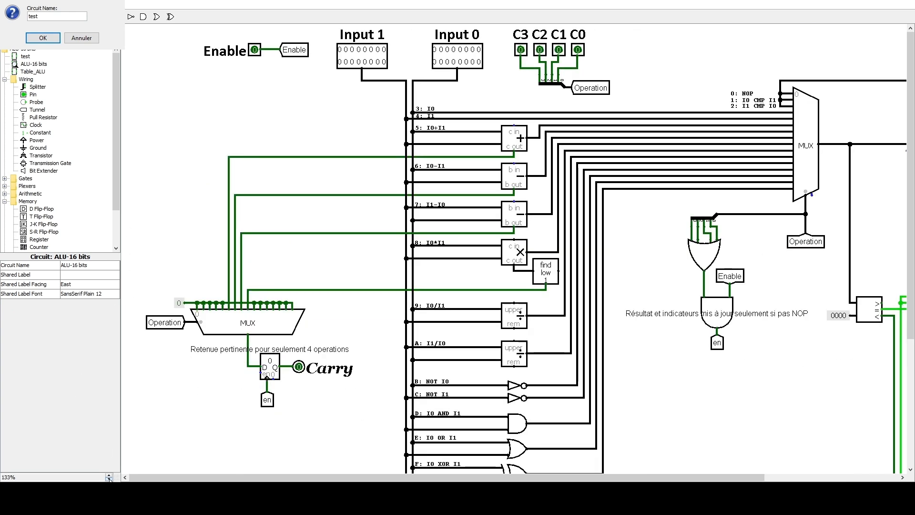
left_click(109, 480)
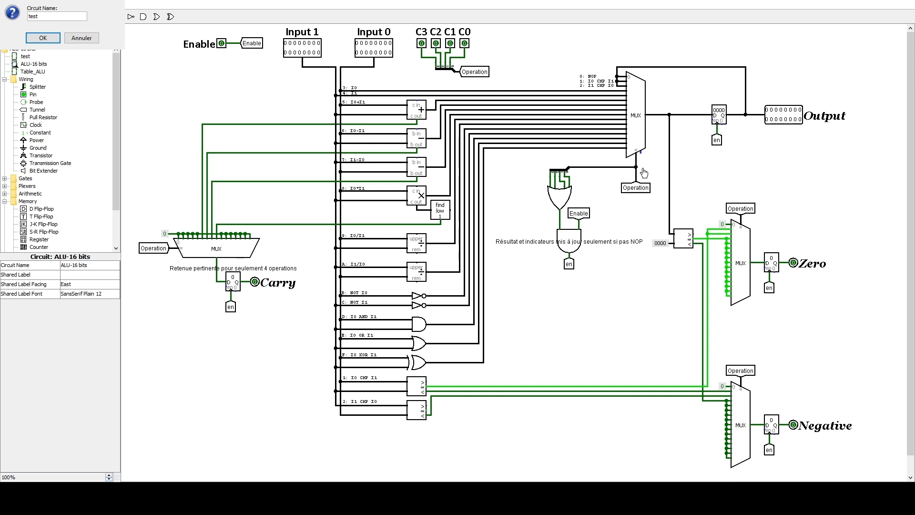
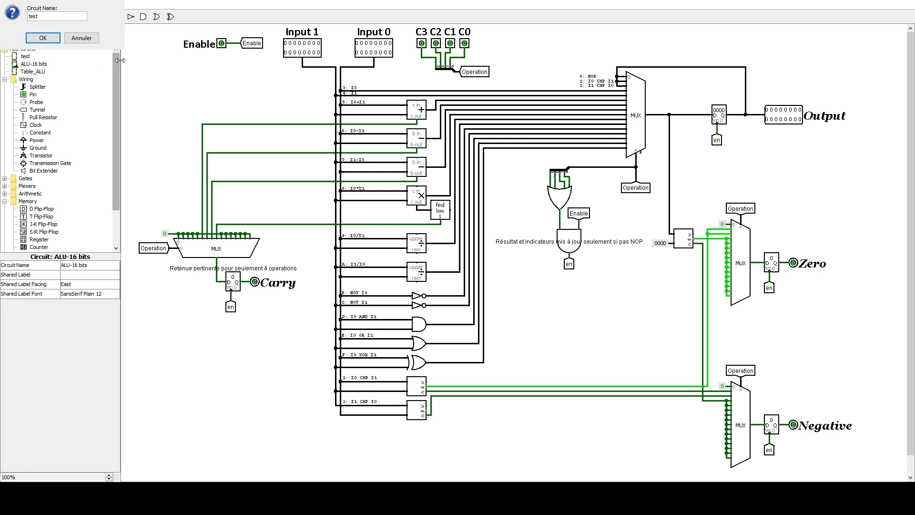
- Return to the test circuit and enlarge it to 200% zoom
double_click(25, 57)
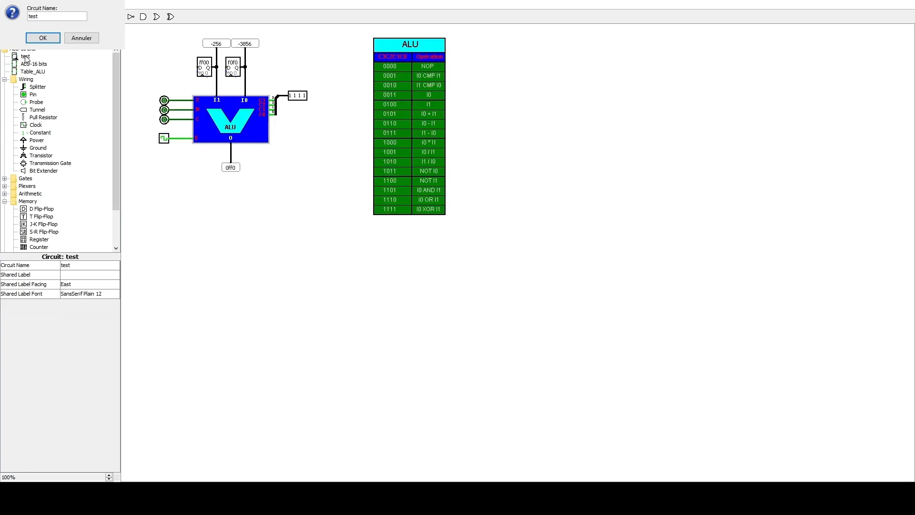
left_click(109, 475)
left_click(109, 475)
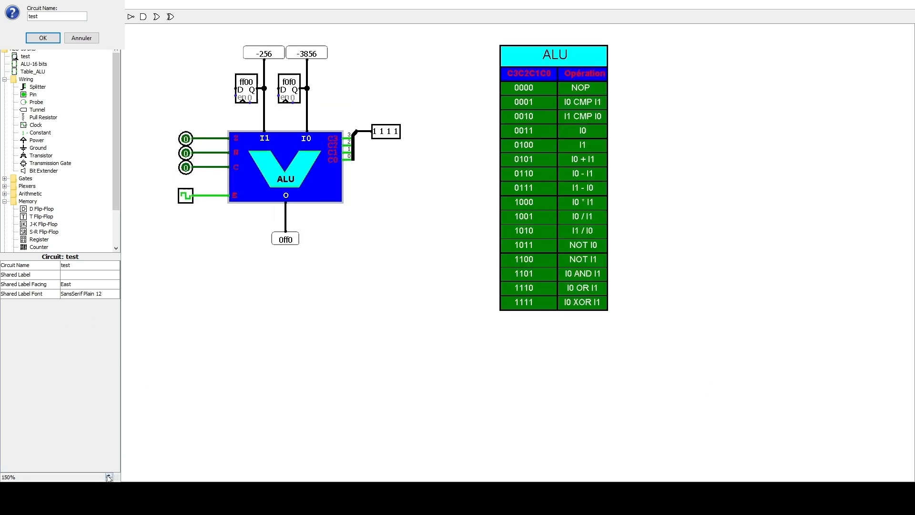
left_click(108, 475)
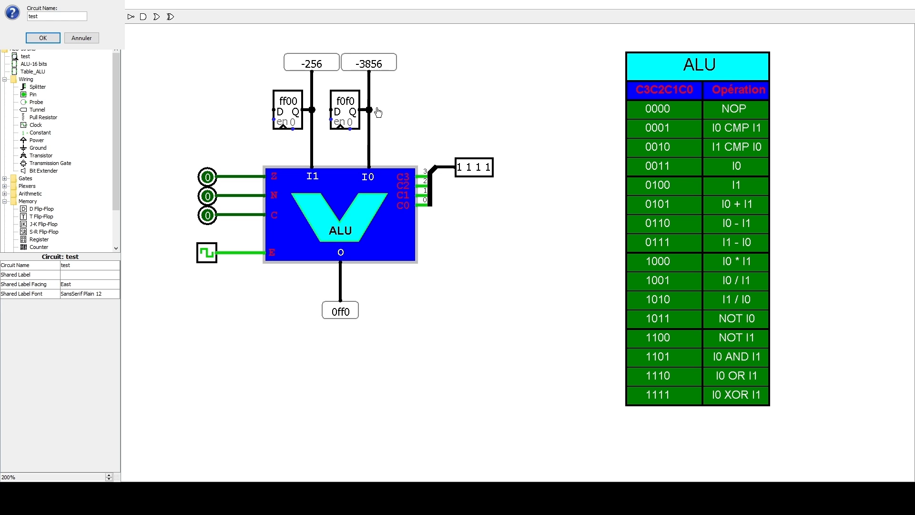
- Set the I1 register to 0008 and the I0 register to 0005
left_click(288, 103)
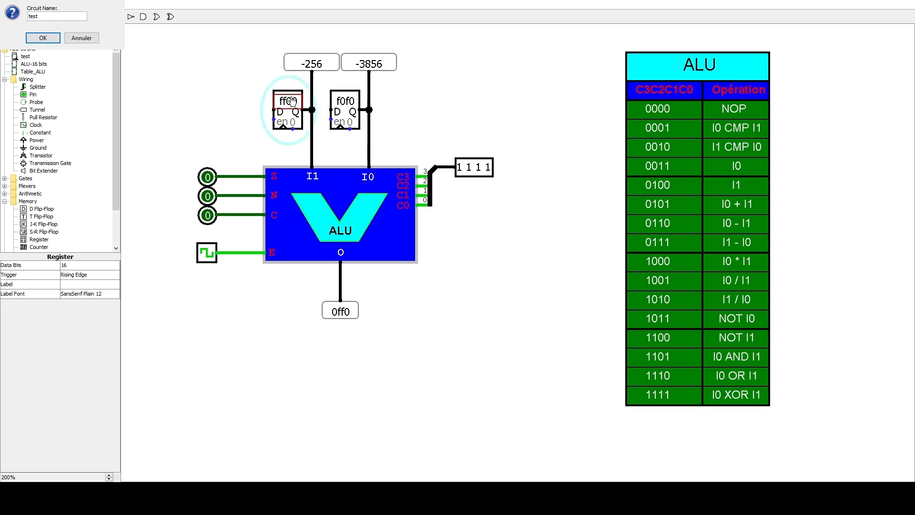
type("8")
type("00")
type("008")
left_click(346, 105)
type("000")
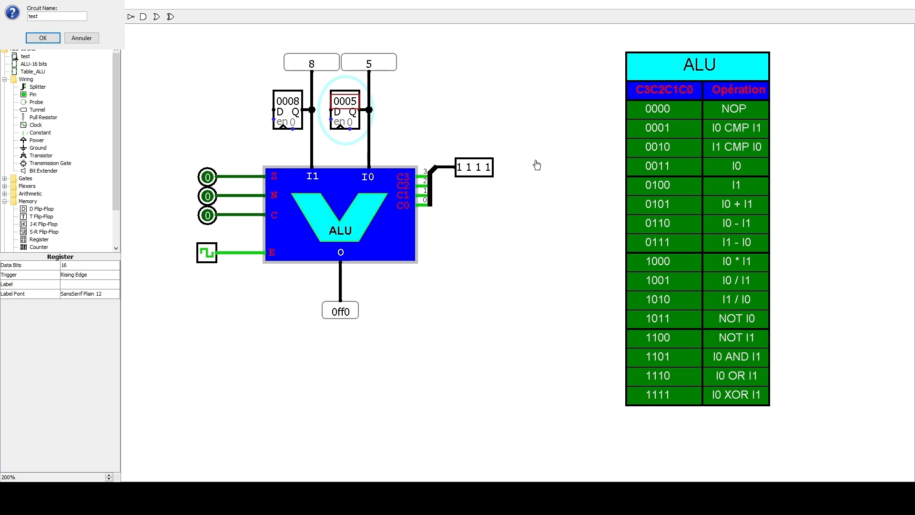
- Set the control pin to 0001 and pulse the clock to execute I0 CMP I1
left_click(459, 172)
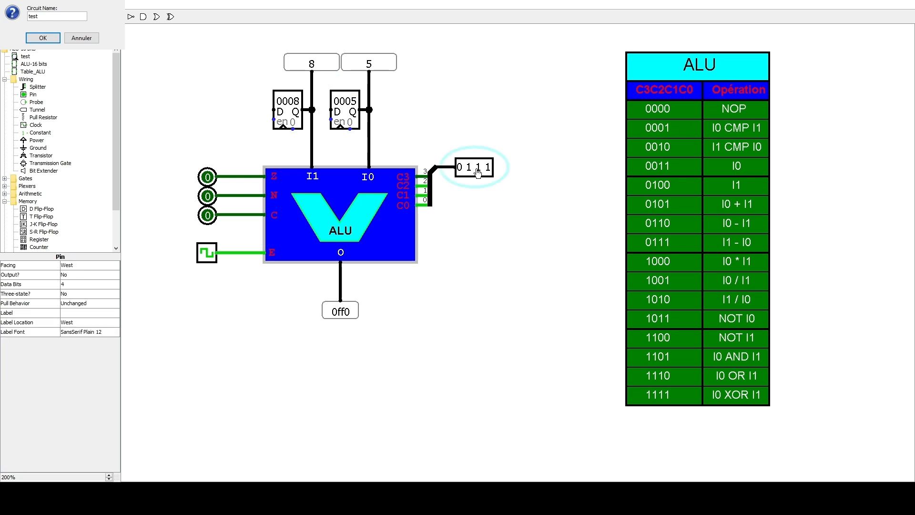
left_click(469, 169)
left_click(207, 254)
left_click(208, 254)
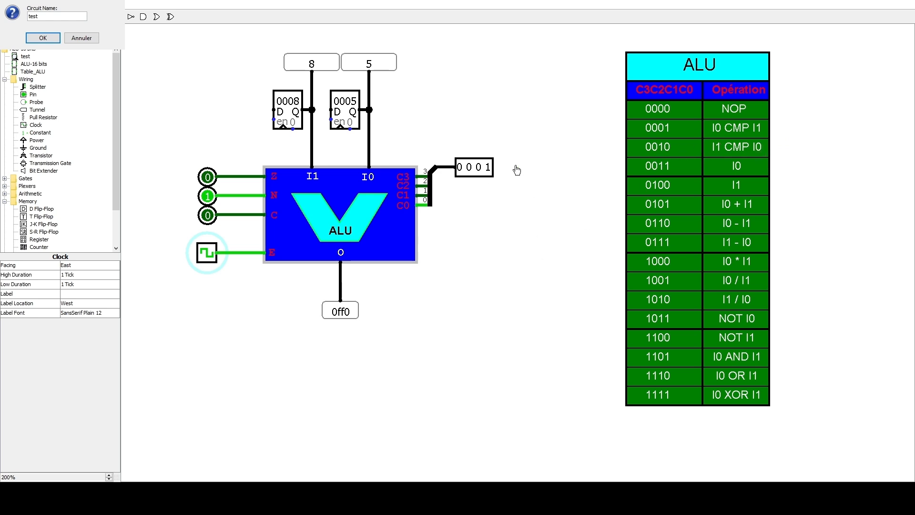
- Set the control pin to 0010 and pulse the clock to execute I1 CMP I0
left_click(478, 171)
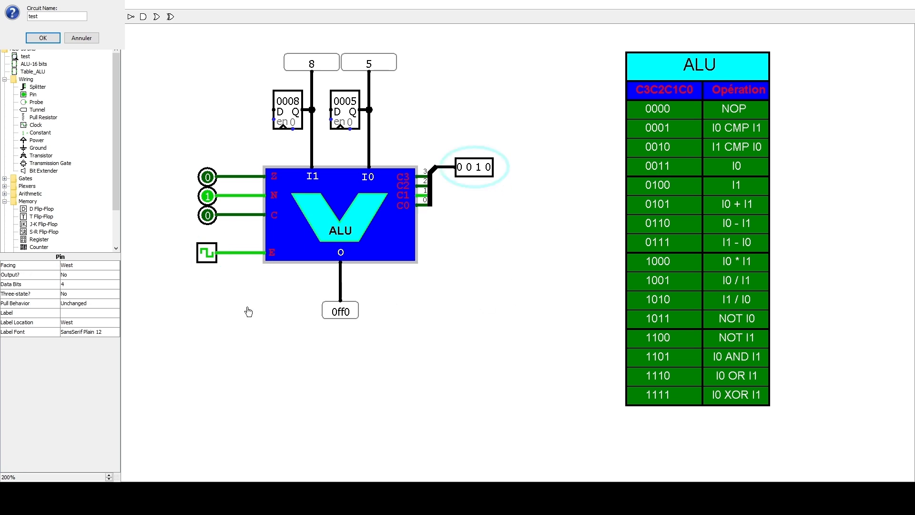
left_click(207, 255)
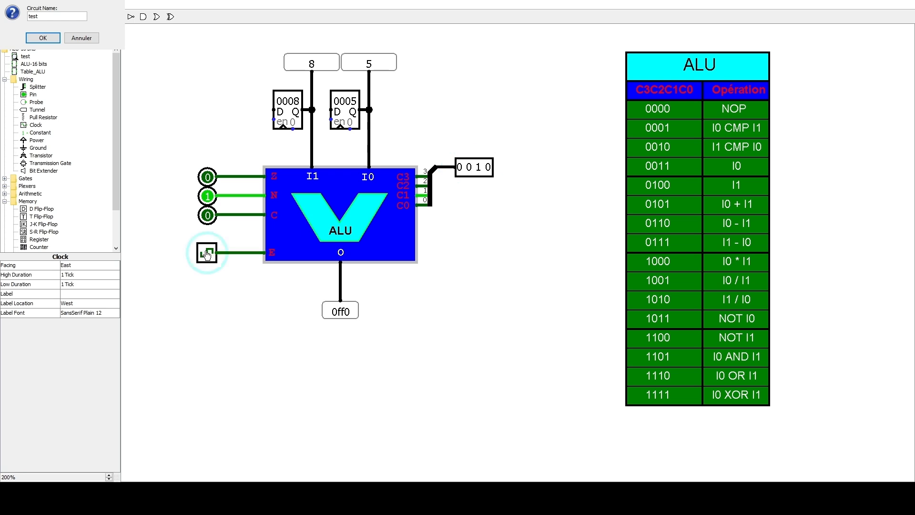
left_click(206, 254)
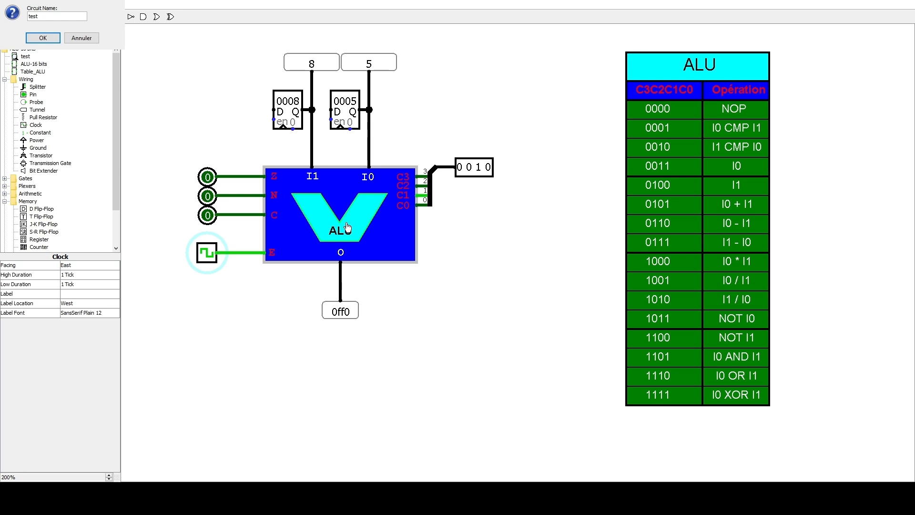
- Set the I1 register to 0005 and pulse the clock to repeat I1 CMP I0 with equal inputs
left_click(285, 105)
type("00")
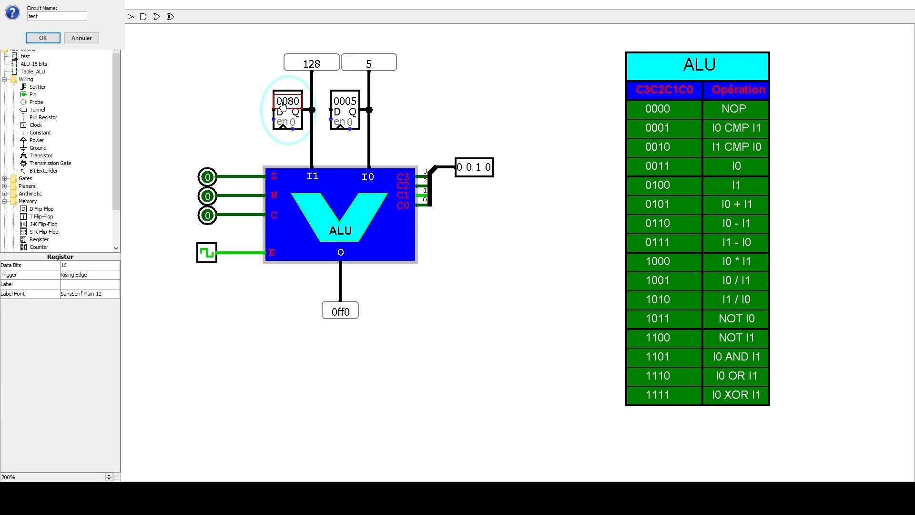
type("05")
left_click(207, 255)
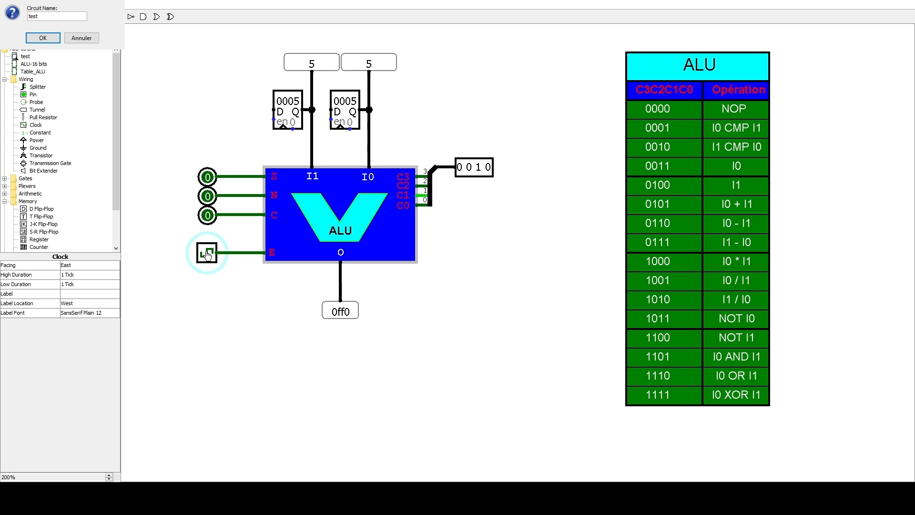
left_click(206, 256)
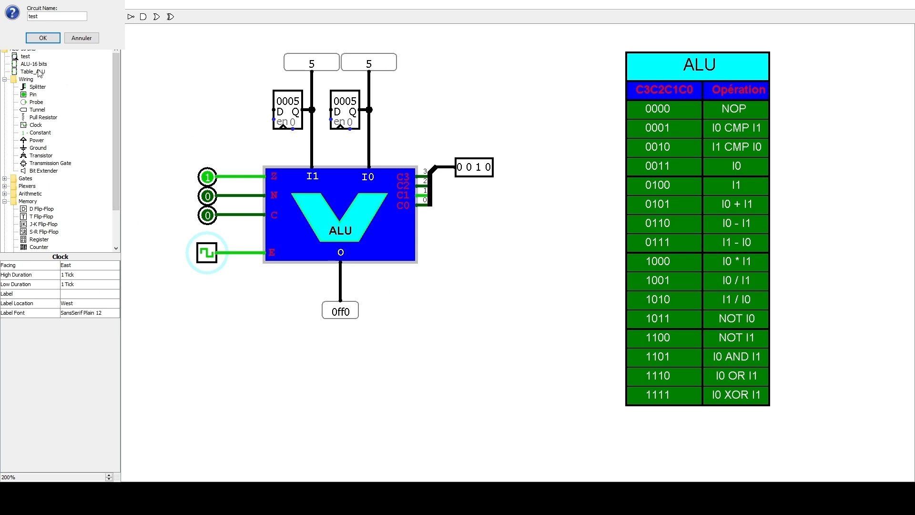
- Open the ALU-16 bits circuit and show it at 100% zoom to examine its complete internal layout
left_click(34, 65)
double_click(33, 65)
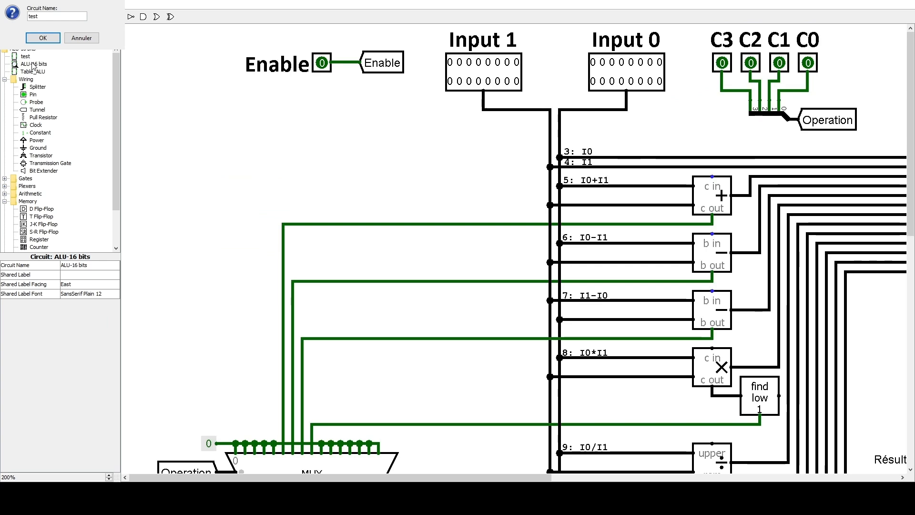
left_click(109, 479)
left_click(109, 479)
left_click(109, 479)
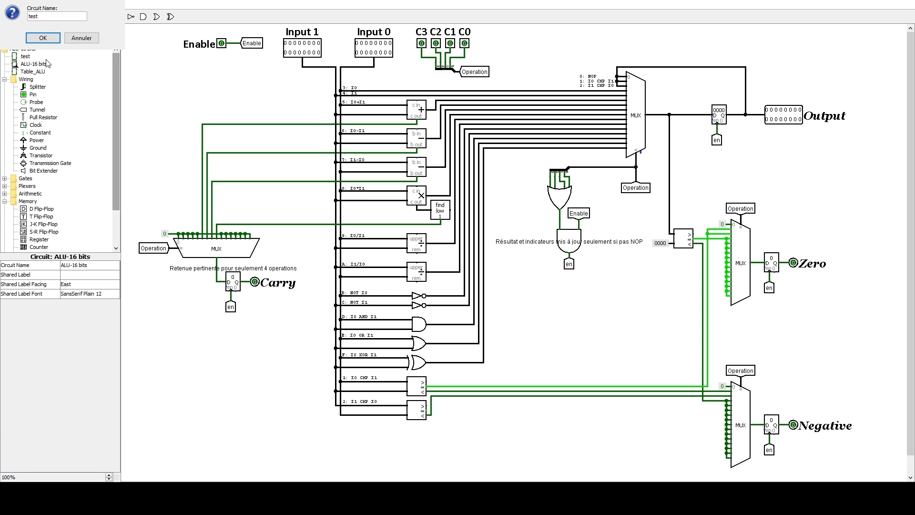
- Switch back to the test circuit and enlarge it to 150% zoom
left_click(26, 56)
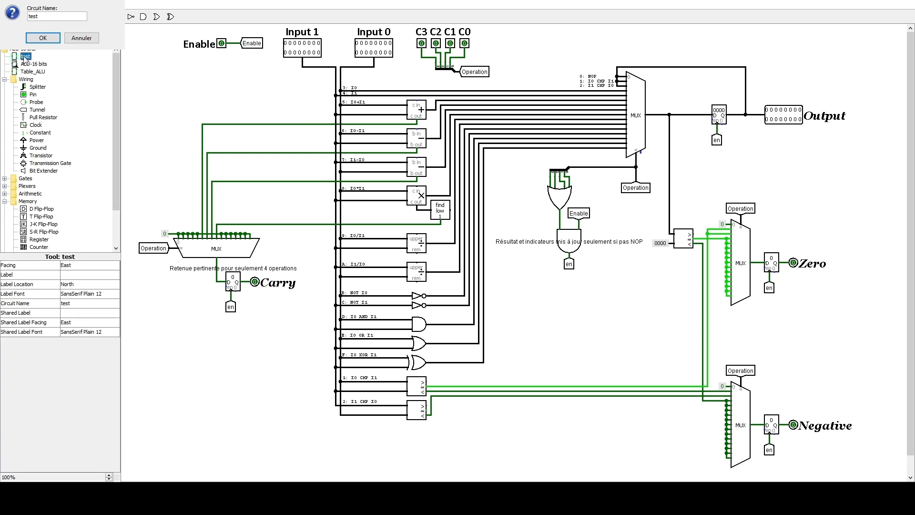
double_click(25, 57)
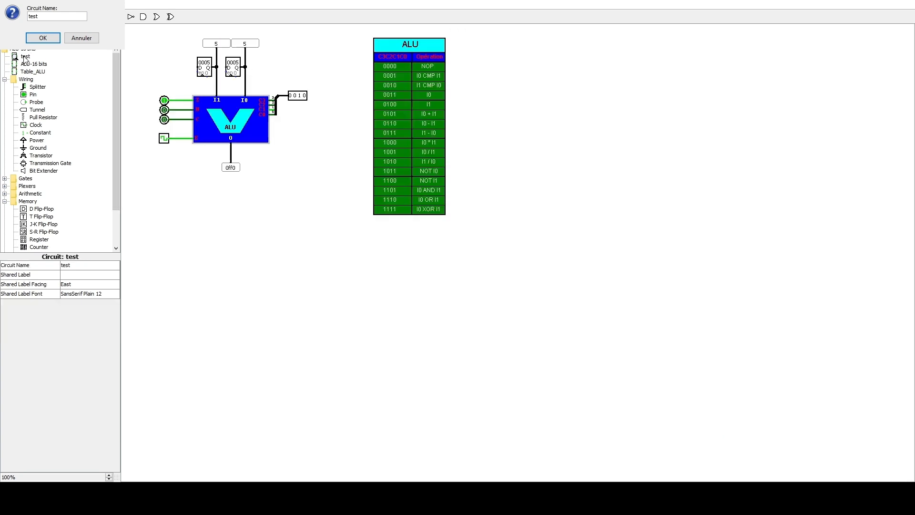
left_click(109, 475)
left_click(109, 476)
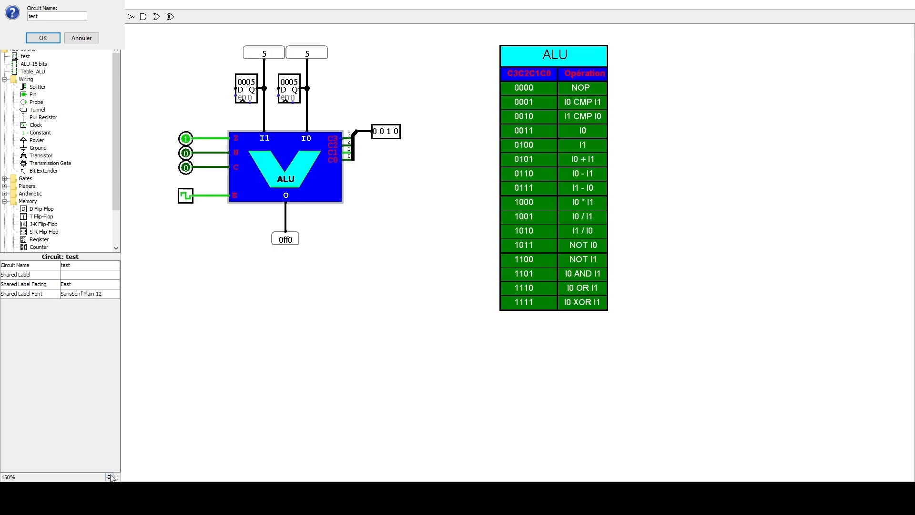